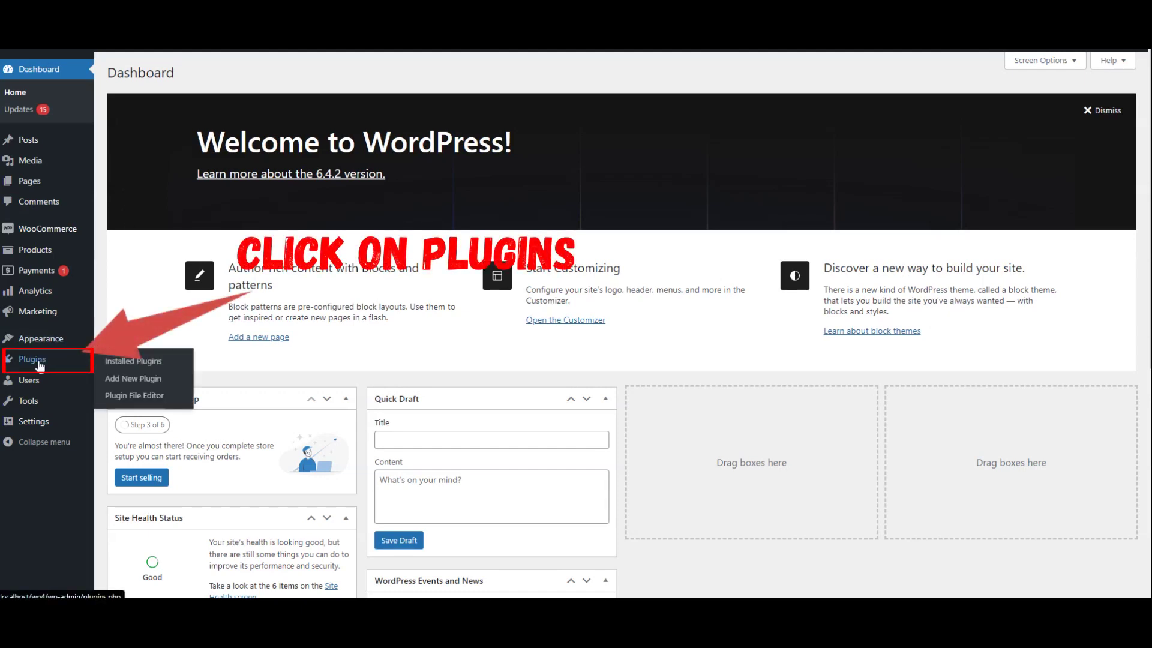
Go from the installed Plugins list to the Add Plugins page
{"action": "left_click", "coordinate": [40, 364]}
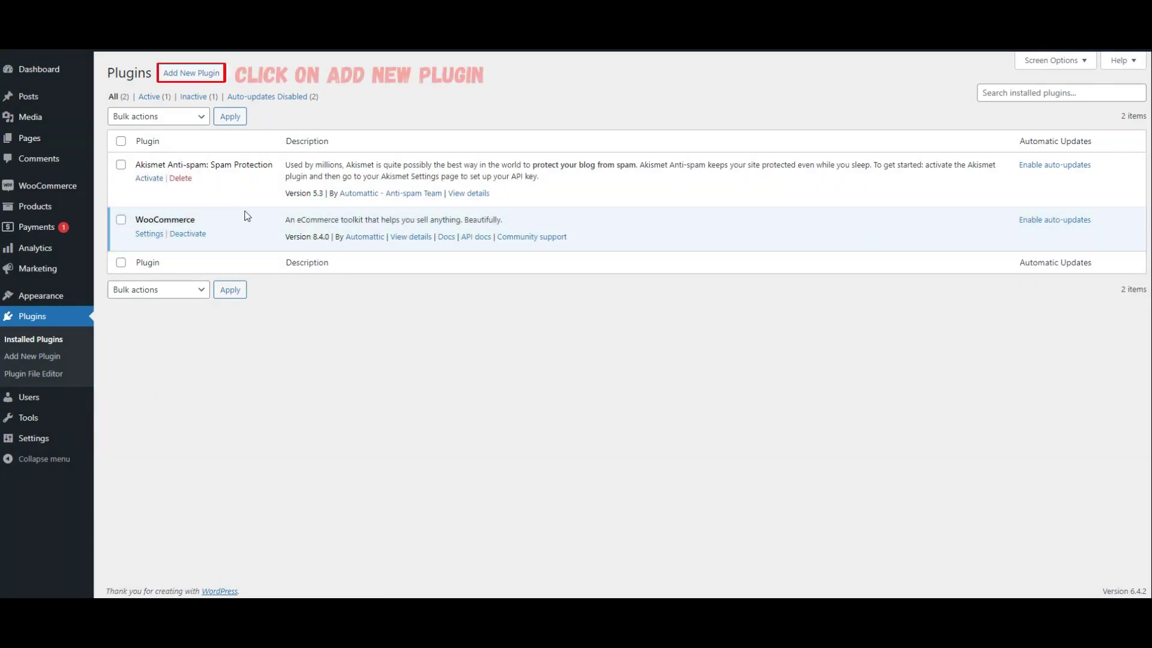
{"action": "left_click", "coordinate": [205, 77]}
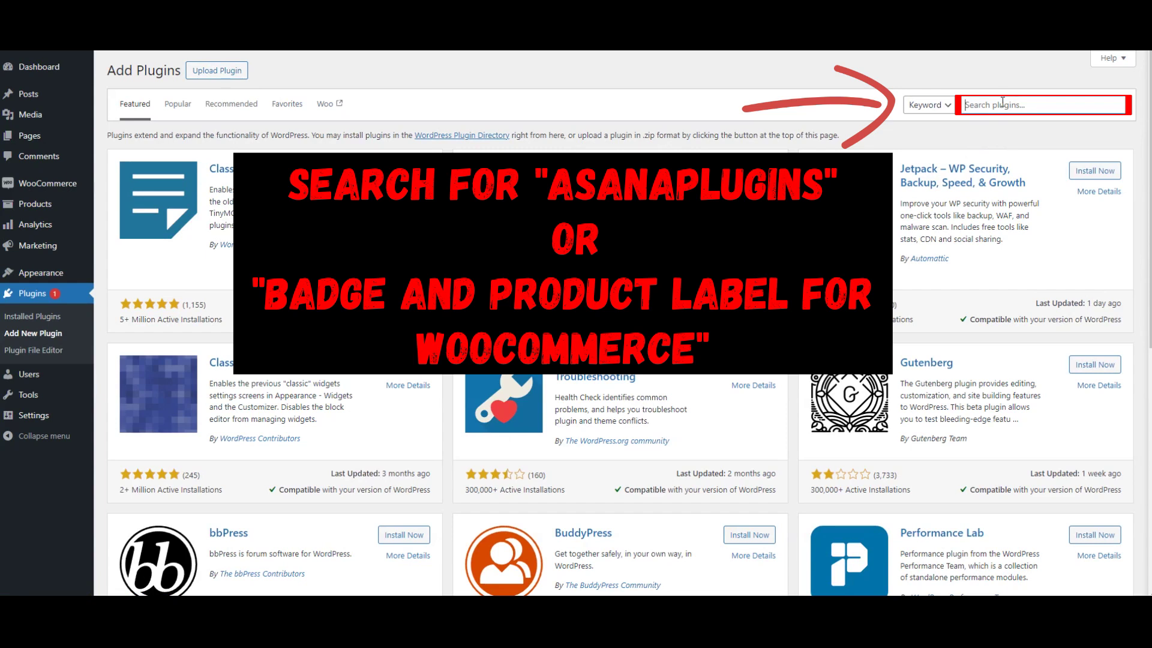
Search 'asanaplugins', then install and activate Badge and Product Label for WooCommerce
{"action": "type", "text": "anaplugins"}
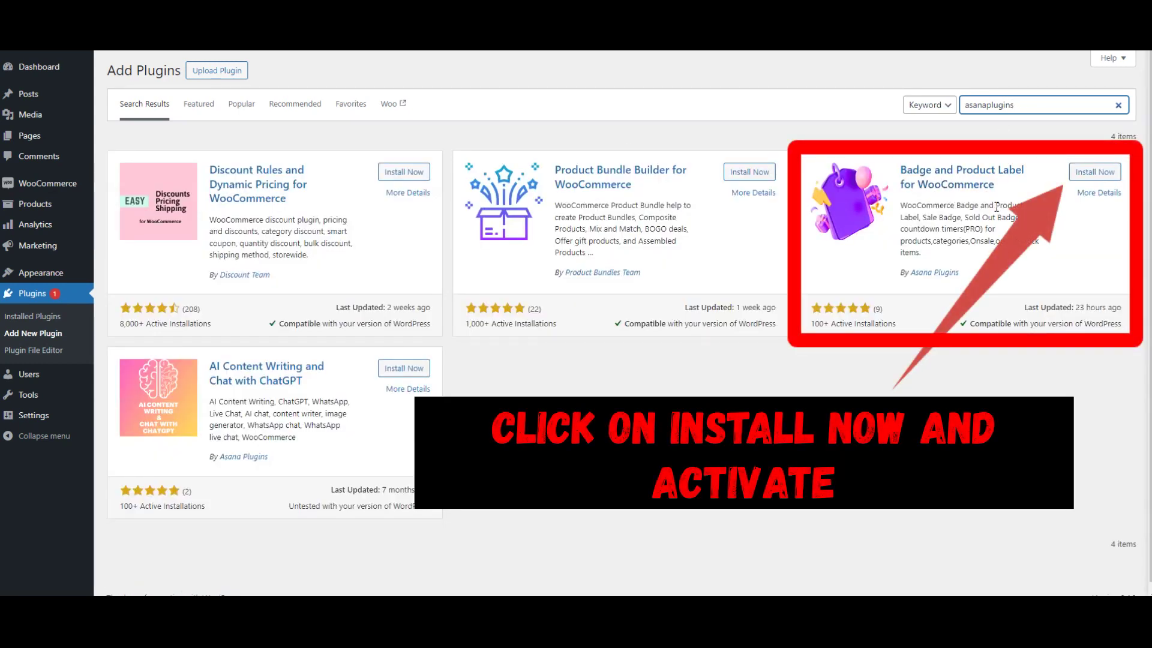
{"action": "left_click", "coordinate": [1095, 173]}
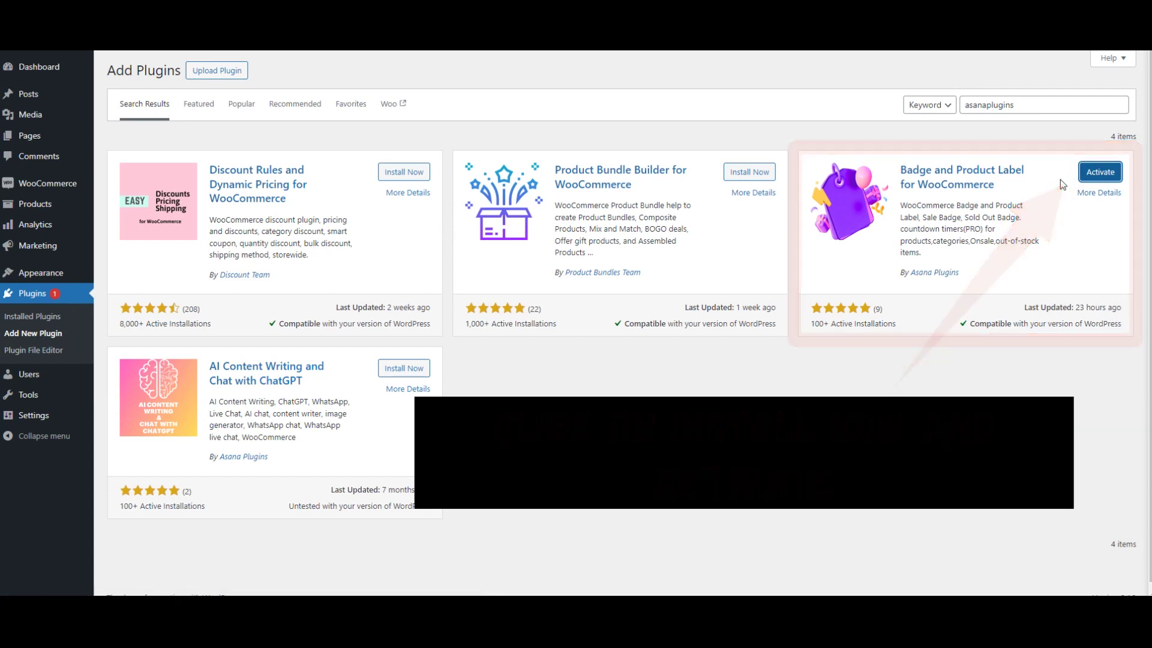
{"action": "left_click", "coordinate": [1100, 172]}
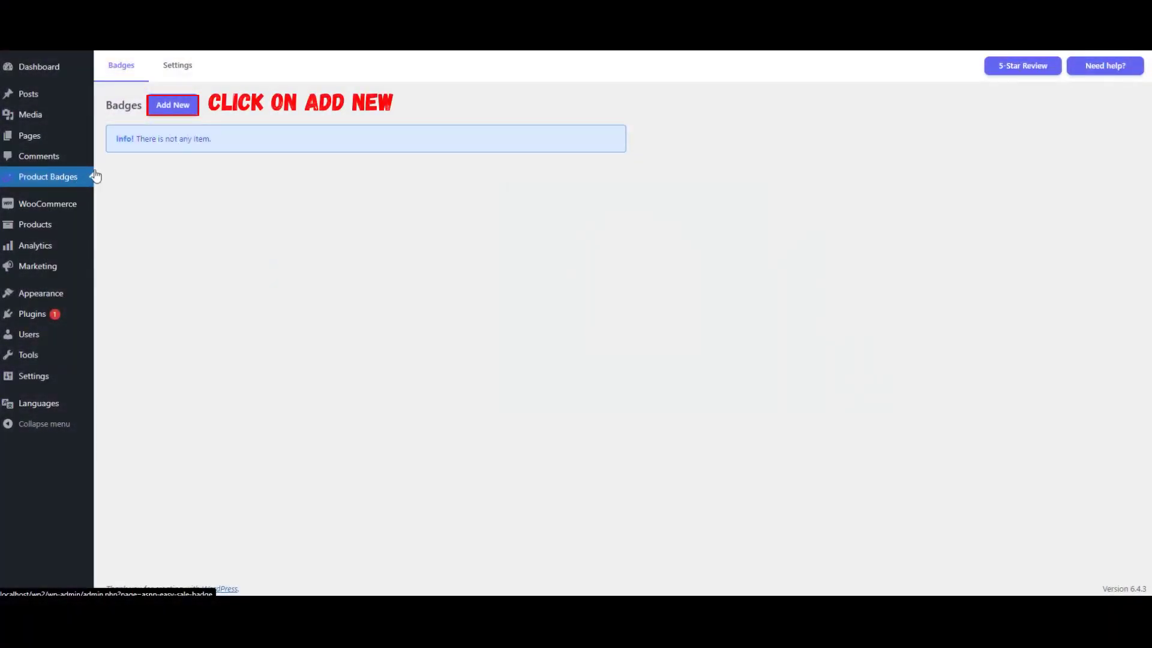
Add a new product badge and rename it Badge-1
{"action": "left_click", "coordinate": [174, 106]}
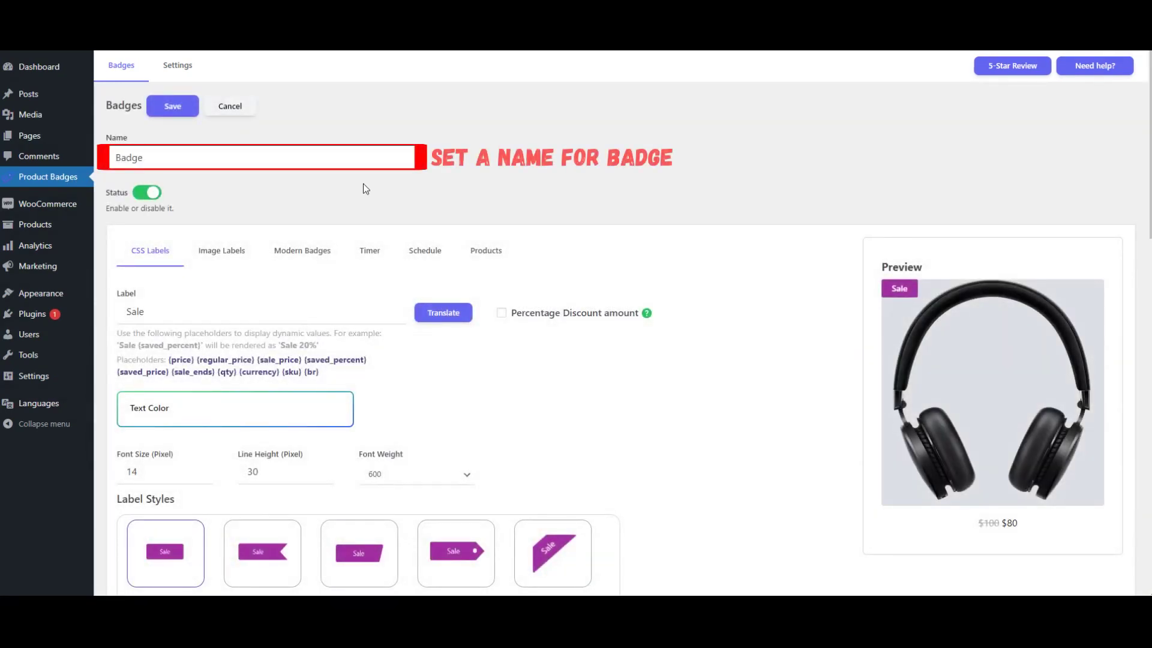
{"action": "left_click", "coordinate": [242, 158]}
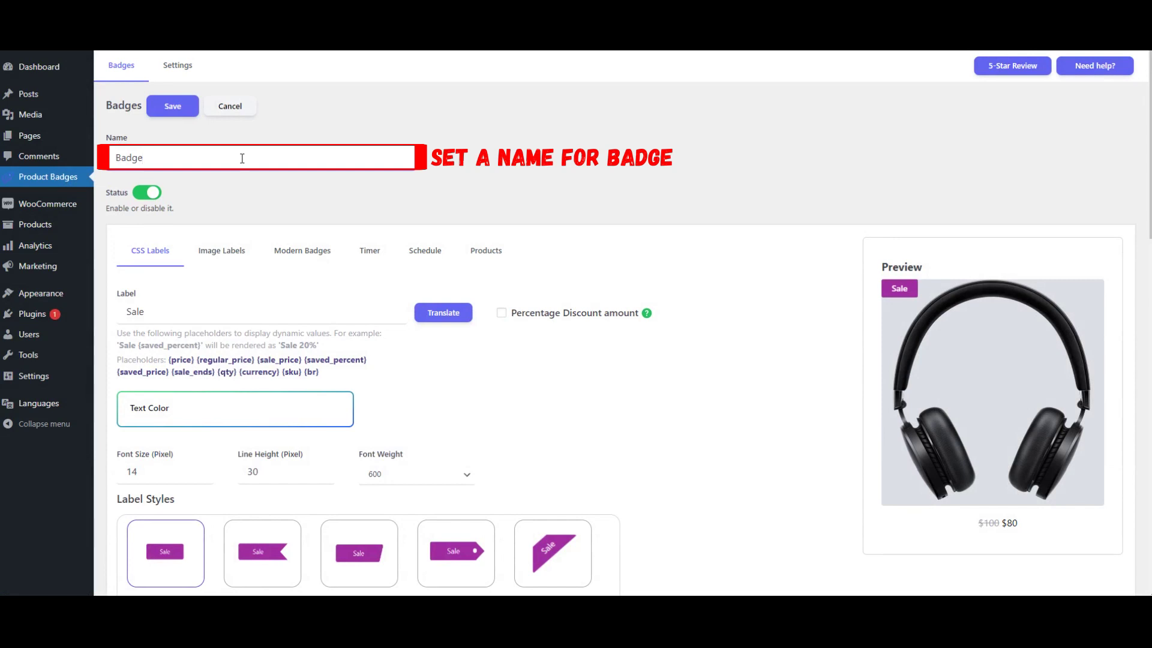
{"action": "type", "text": "-1"}
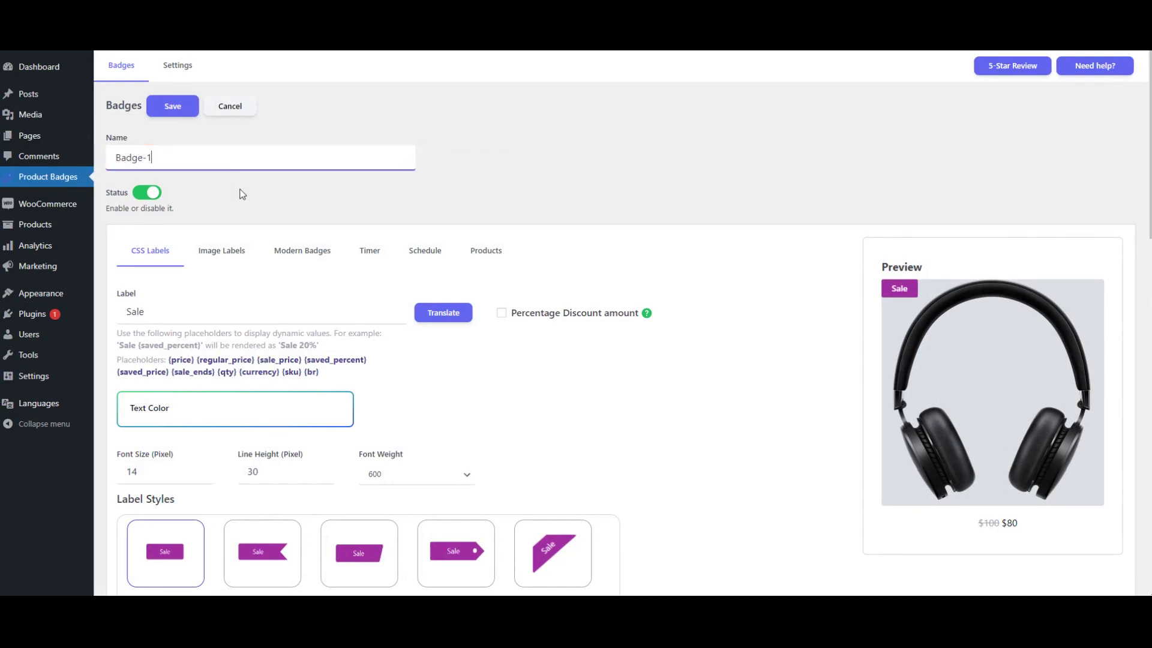
{"action": "scroll", "coordinate": [240, 191], "scroll_direction": "down", "scroll_amount": 2}
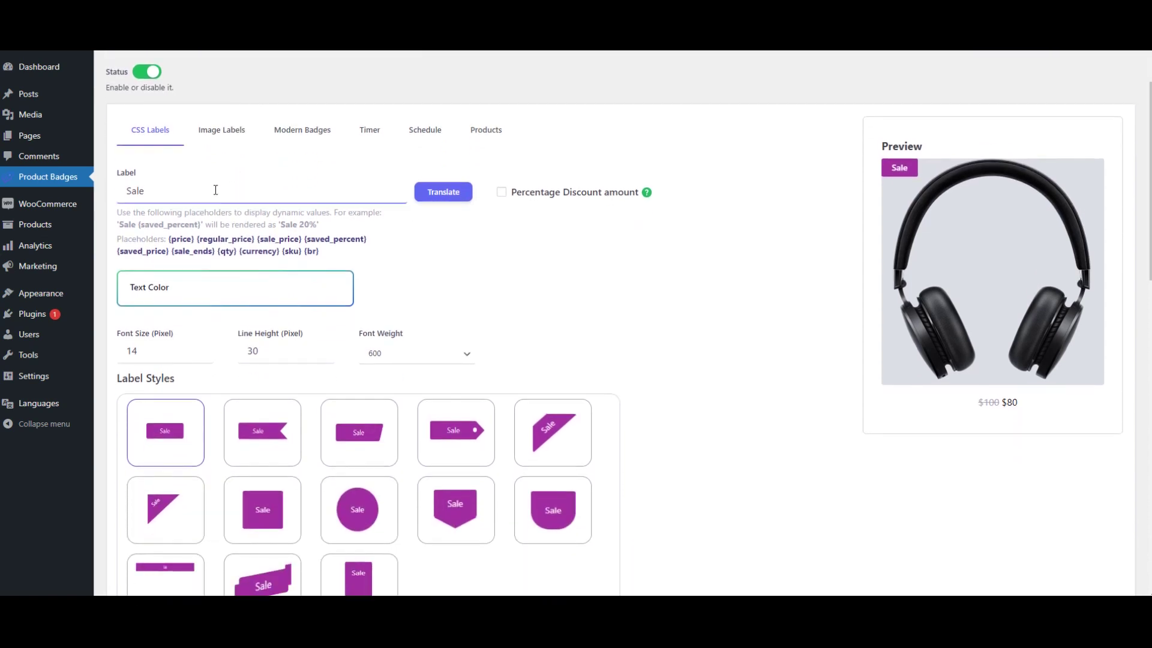
Style Badge-1 as a full-width bar with the label 'Sold Out' in Bold font weight
{"action": "scroll", "coordinate": [216, 190], "scroll_direction": "down", "scroll_amount": 1}
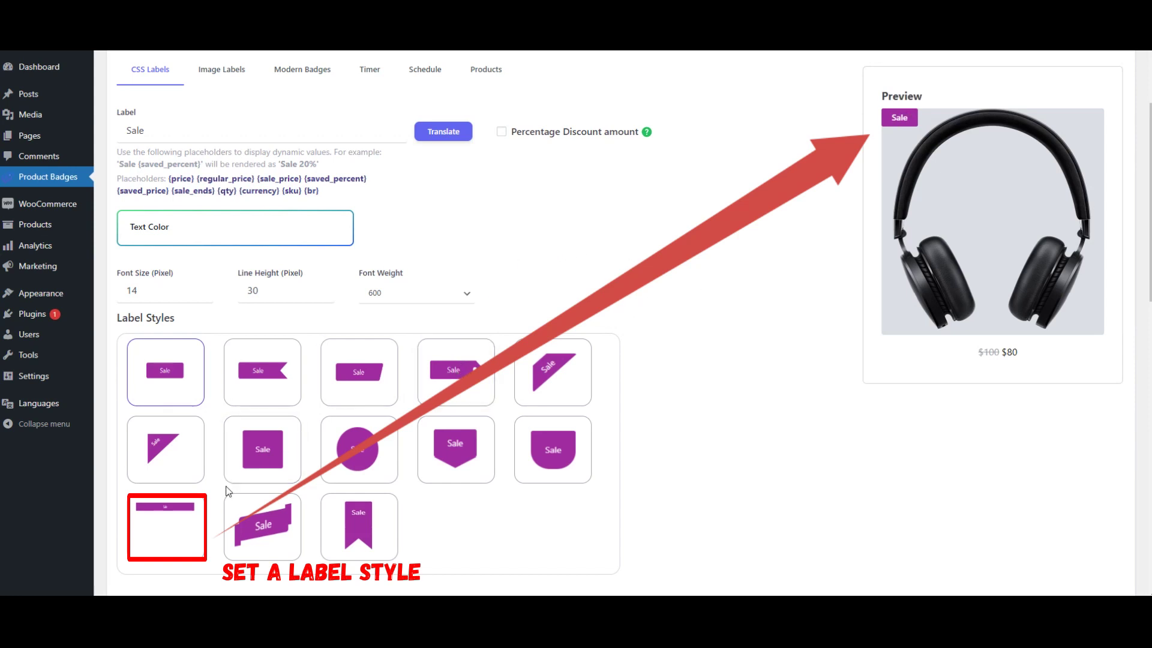
{"action": "left_click", "coordinate": [168, 520]}
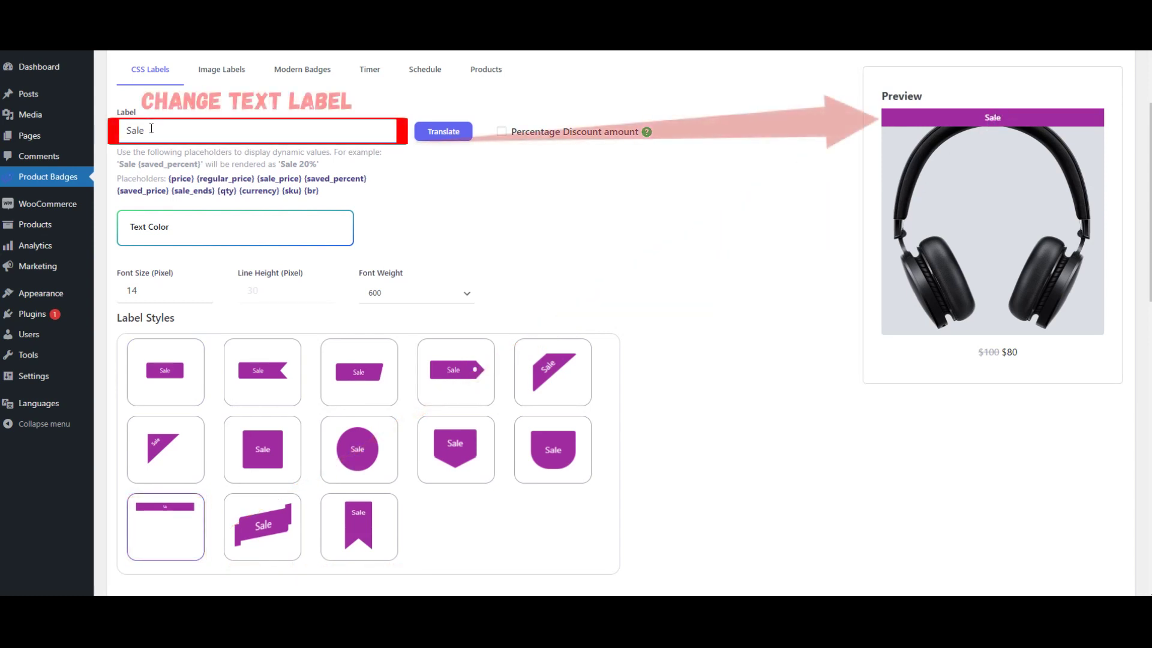
{"action": "left_click_drag", "start_coordinate": [146, 129], "coordinate": [125, 130]}
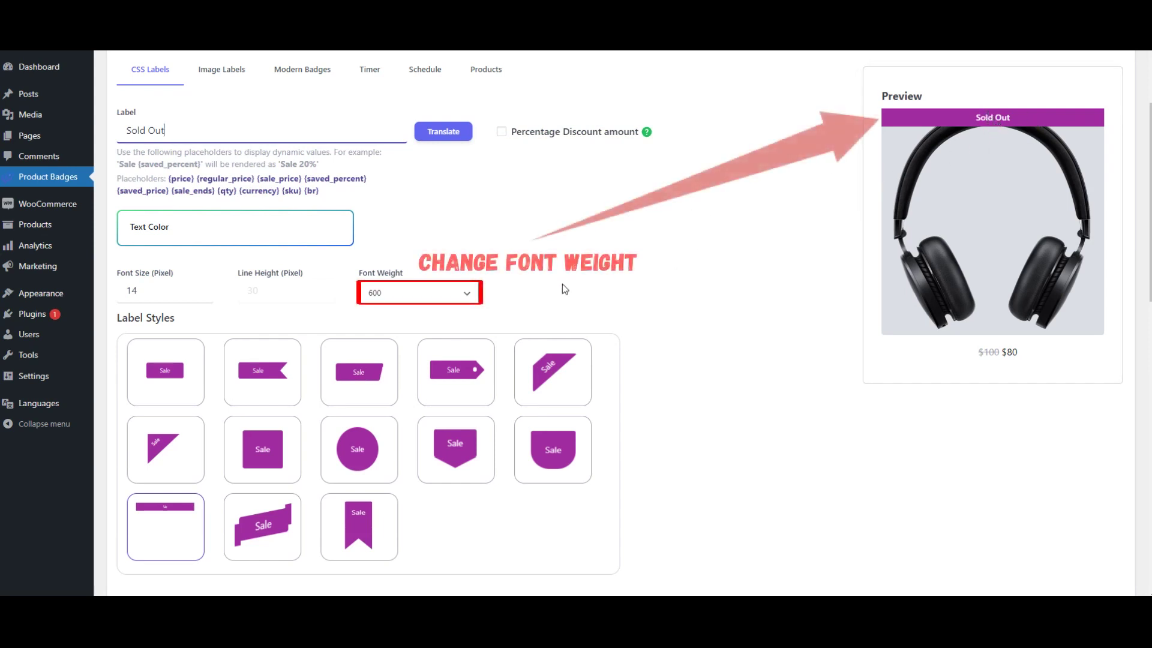
{"action": "left_click", "coordinate": [456, 293]}
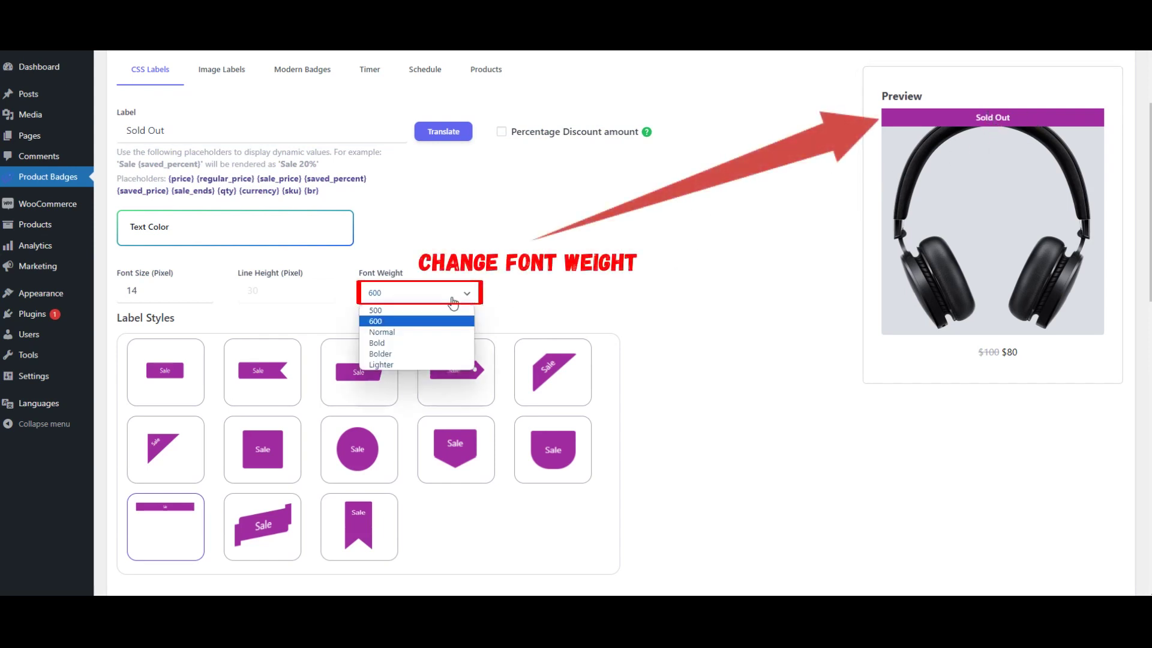
{"action": "left_click", "coordinate": [381, 343]}
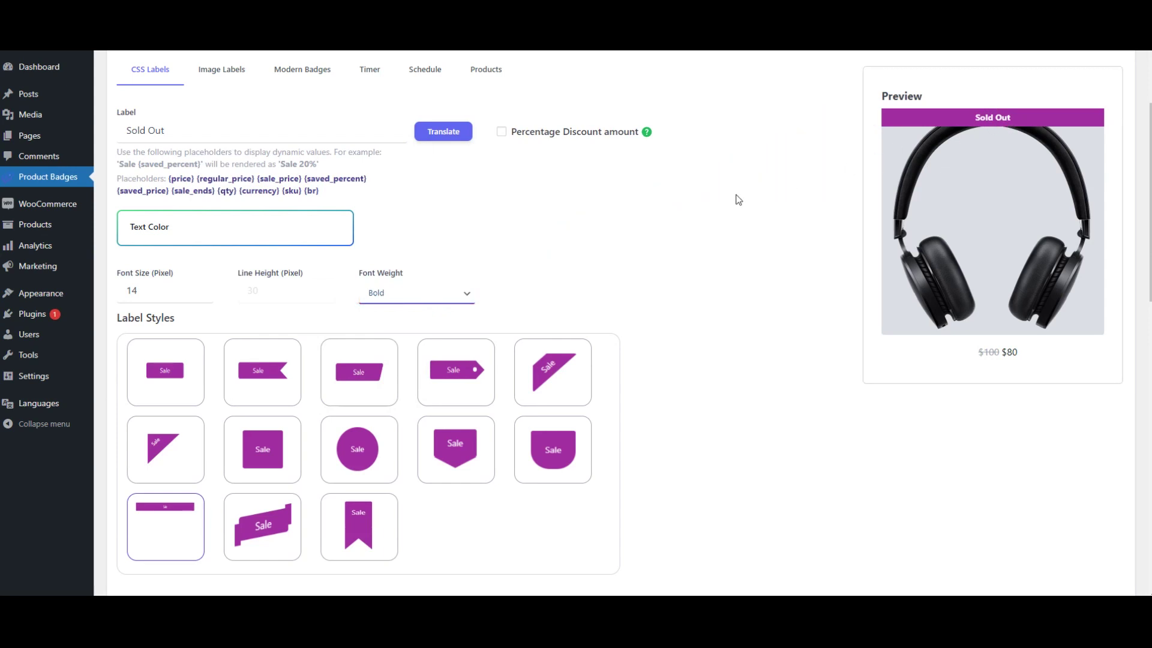
{"action": "scroll", "coordinate": [733, 200], "scroll_direction": "down", "scroll_amount": 3}
{"action": "scroll", "coordinate": [733, 200], "scroll_direction": "down", "scroll_amount": 6}
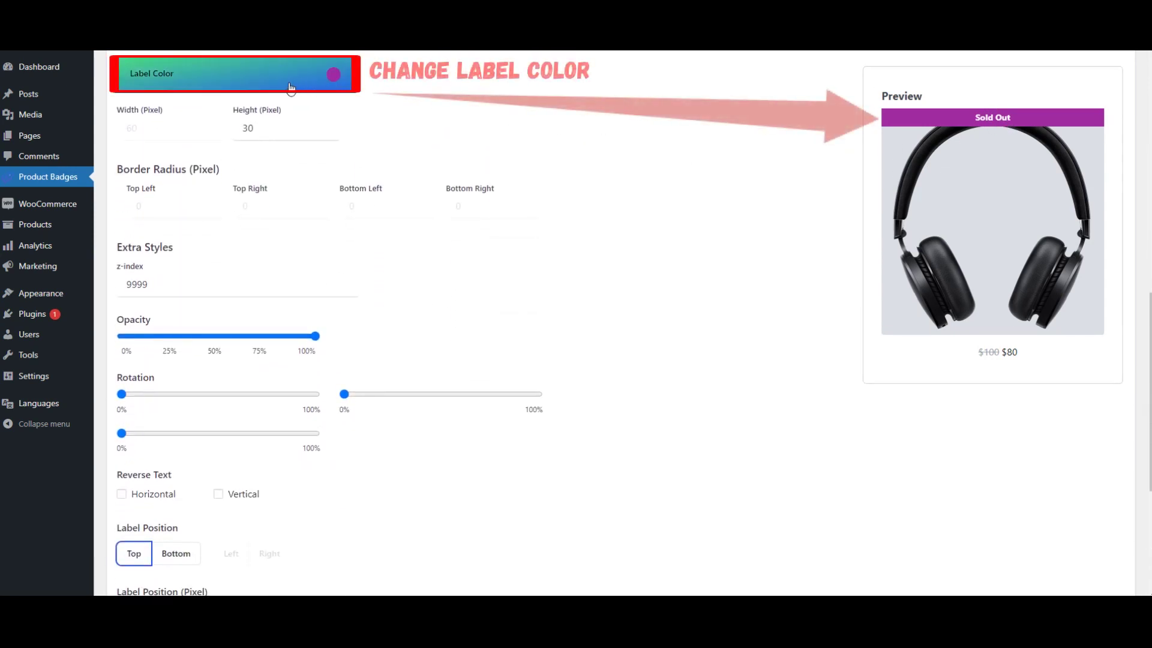
Set the label colour to a 90° gradient from deep purple to pink-red ff006b
{"action": "left_click", "coordinate": [334, 75]}
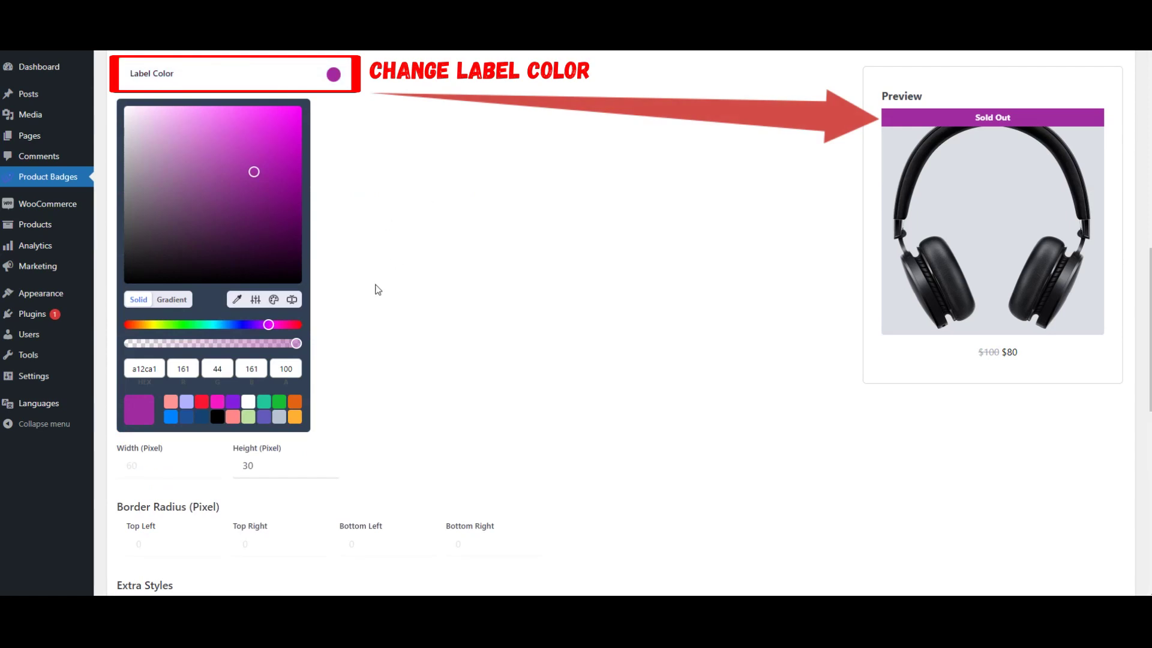
{"action": "left_click", "coordinate": [172, 300]}
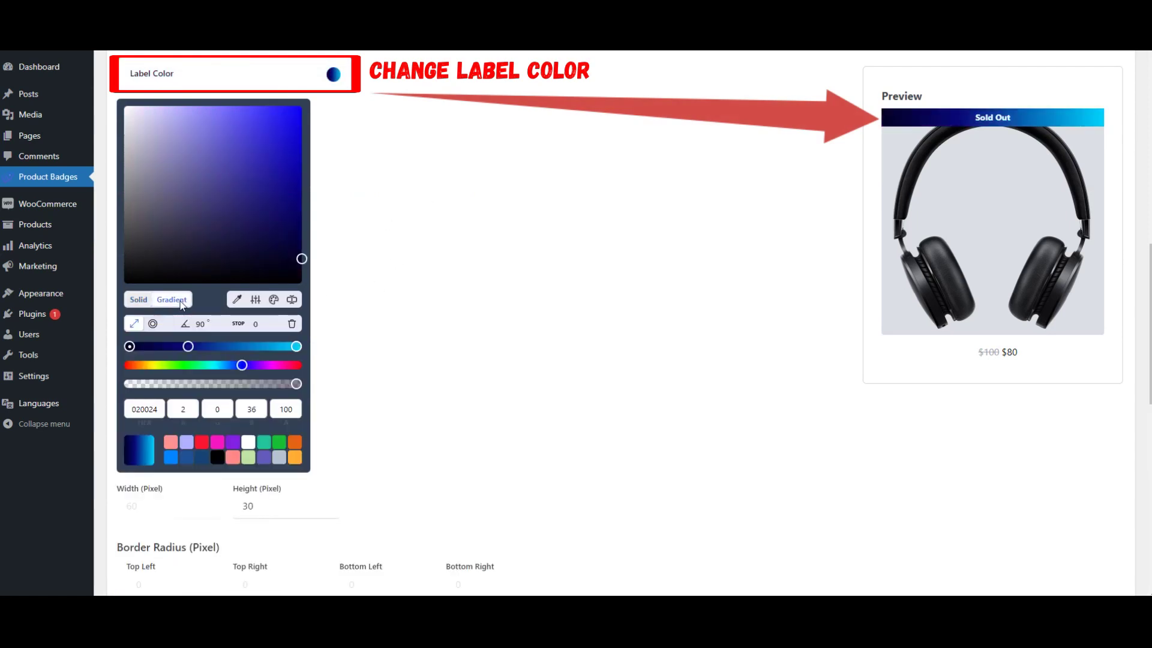
{"action": "left_click", "coordinate": [262, 364]}
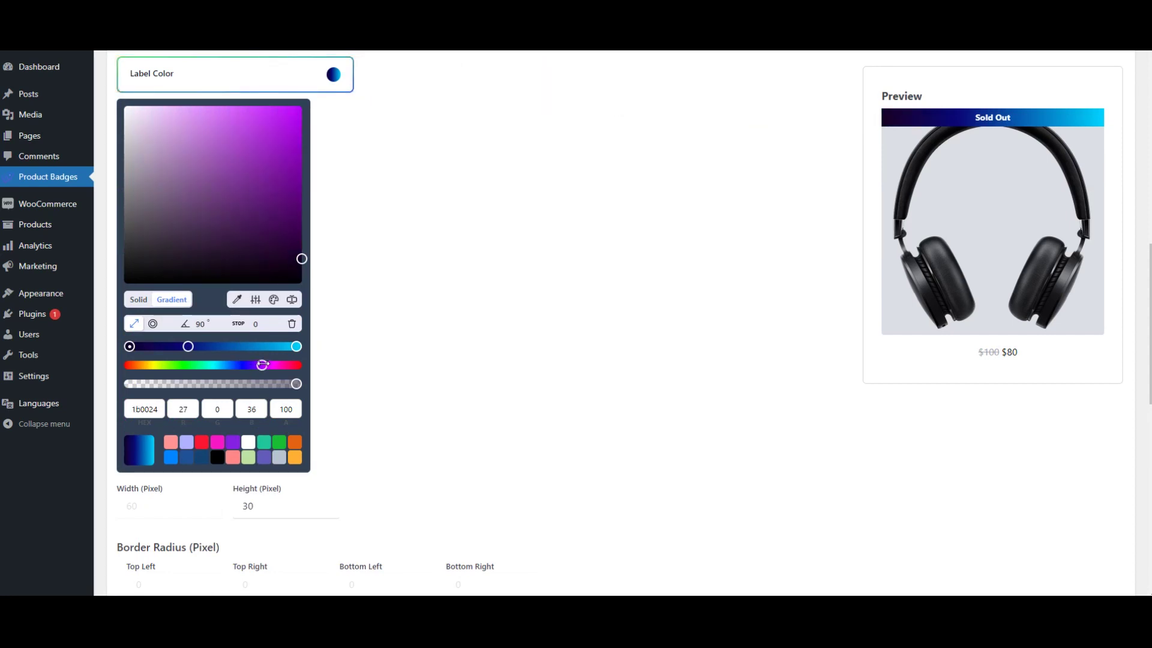
{"action": "left_click_drag", "start_coordinate": [262, 365], "coordinate": [268, 365]}
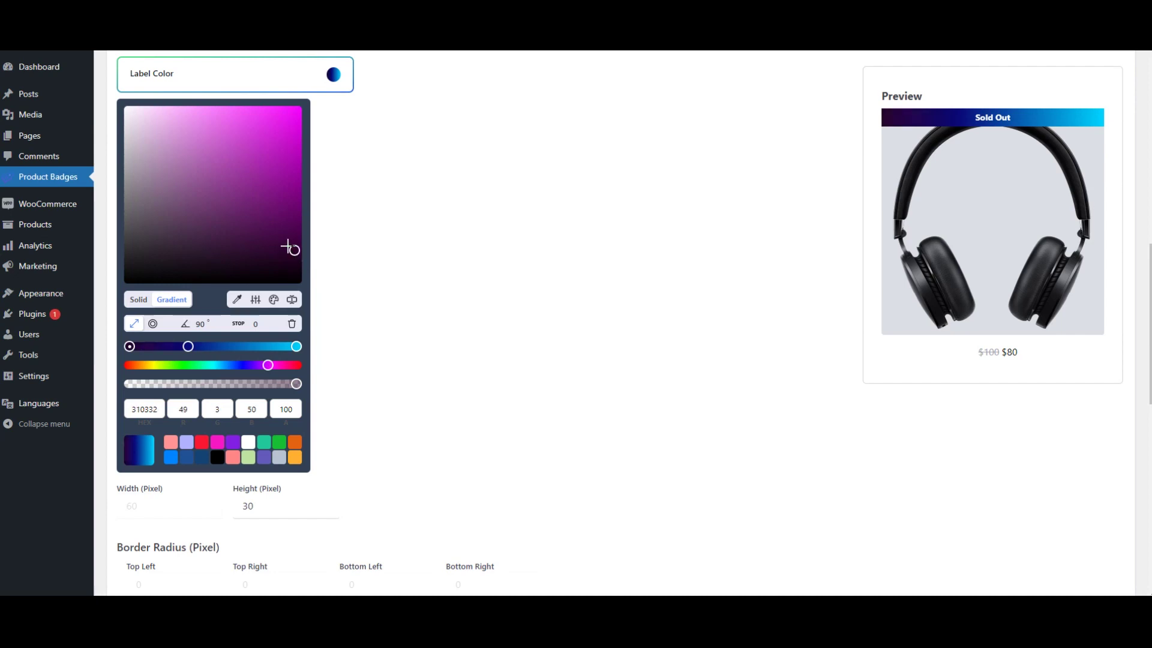
{"action": "left_click_drag", "start_coordinate": [287, 247], "coordinate": [264, 211]}
{"action": "left_click", "coordinate": [188, 347]}
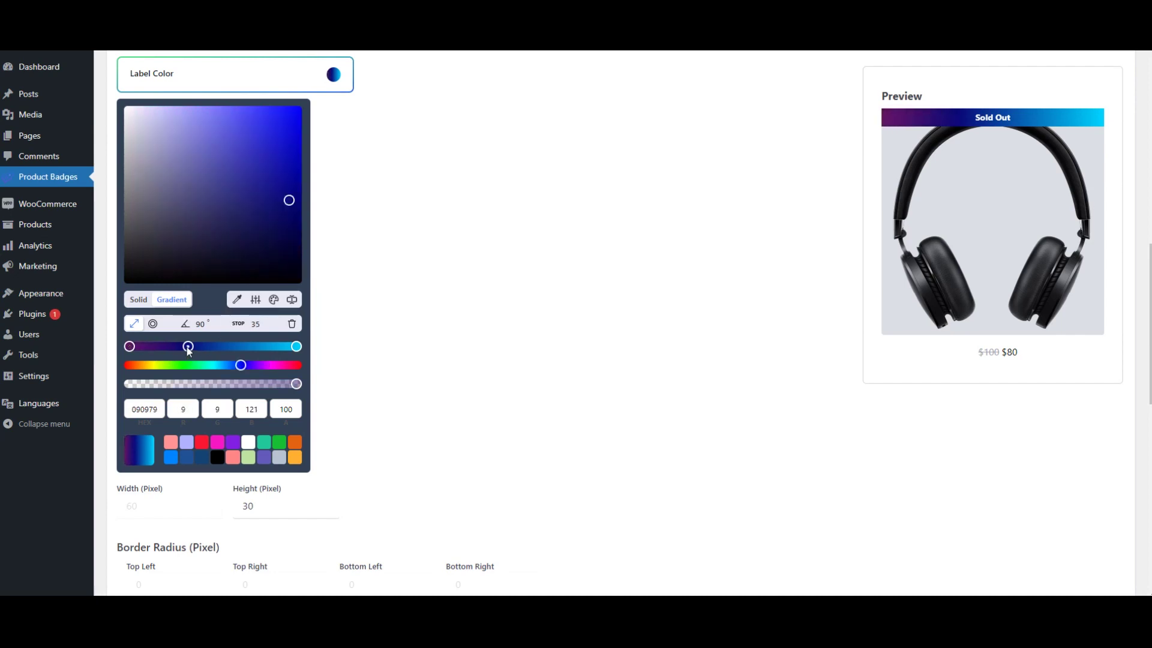
{"action": "left_click_drag", "start_coordinate": [241, 365], "coordinate": [268, 365]}
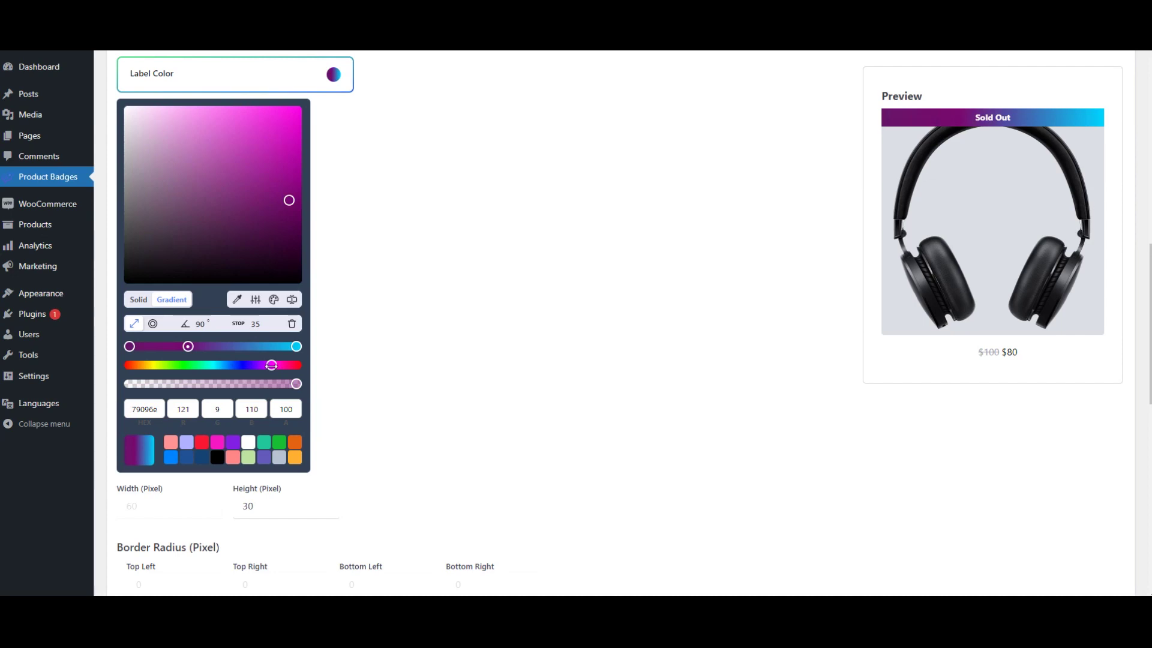
{"action": "left_click", "coordinate": [296, 347]}
{"action": "left_click", "coordinate": [273, 365]}
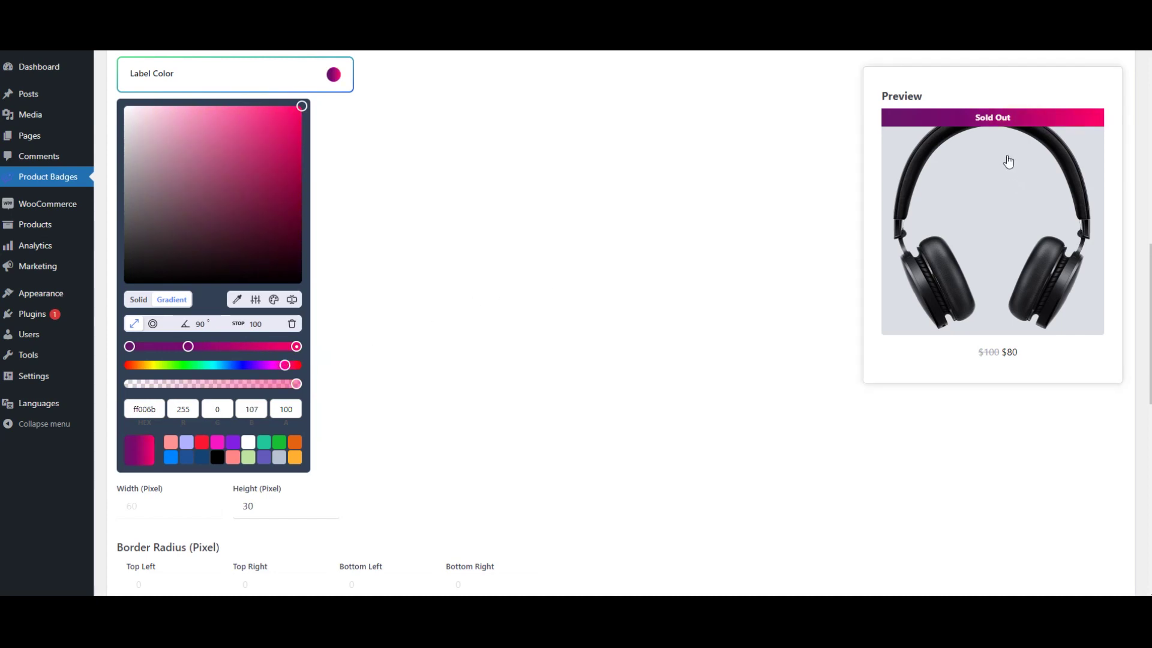
Give Badge-1 an infinite Flash animation with a duration of 4
{"action": "left_click", "coordinate": [514, 220]}
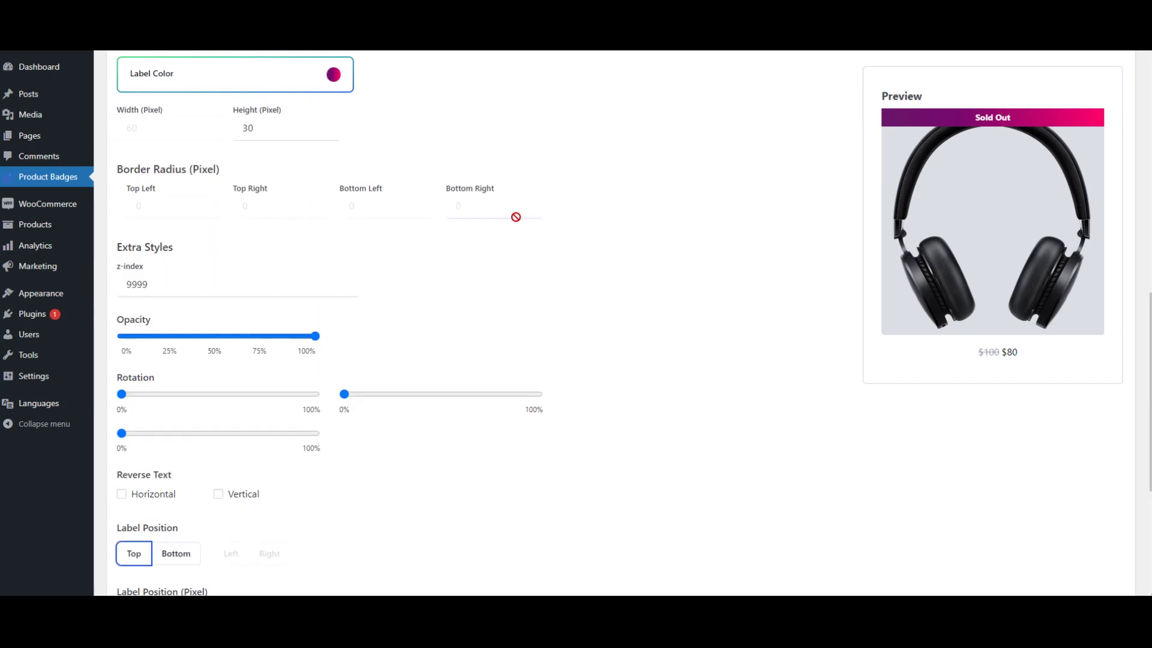
{"action": "scroll", "coordinate": [614, 235], "scroll_direction": "down", "scroll_amount": 3}
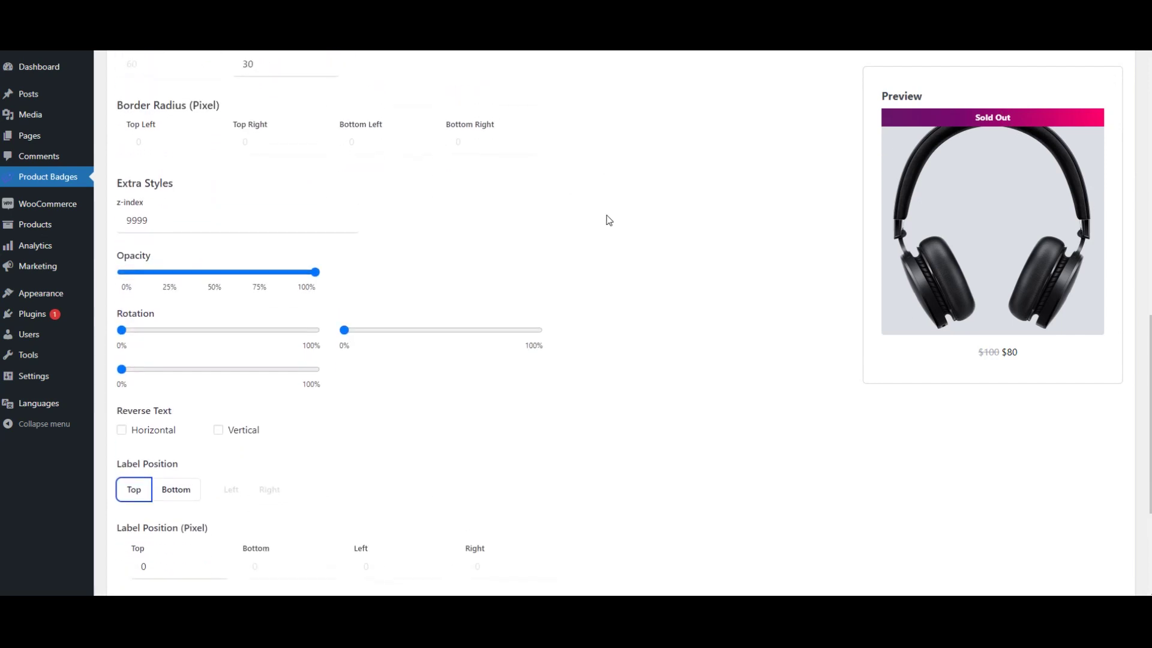
{"action": "scroll", "coordinate": [609, 220], "scroll_direction": "down", "scroll_amount": 2}
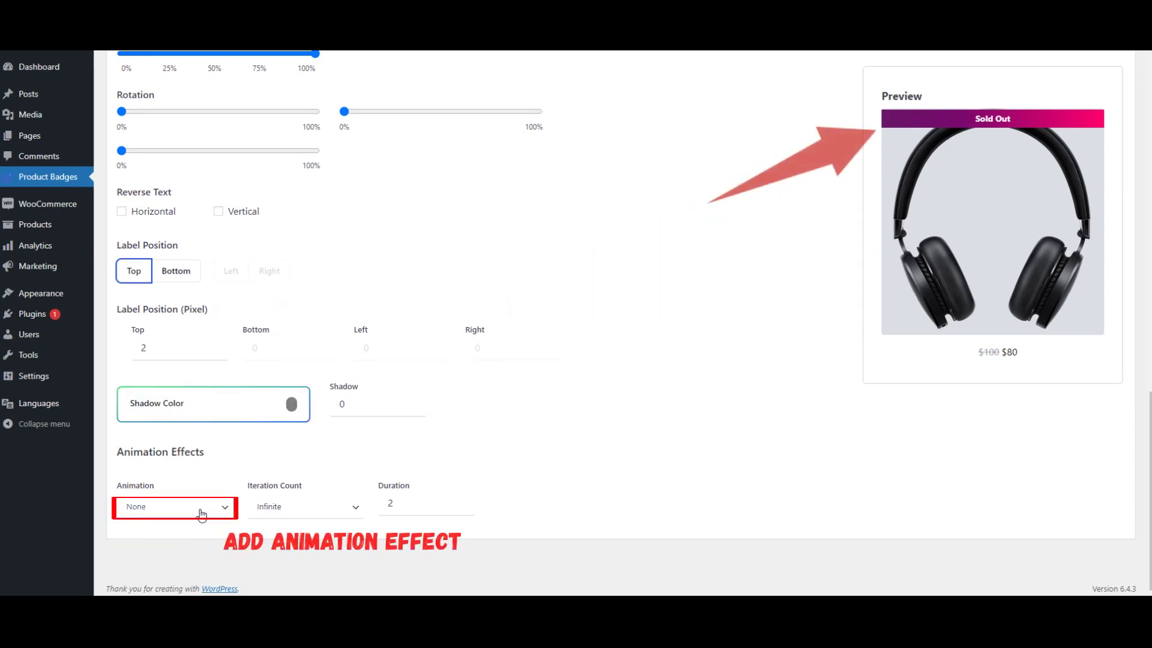
{"action": "left_click", "coordinate": [202, 513]}
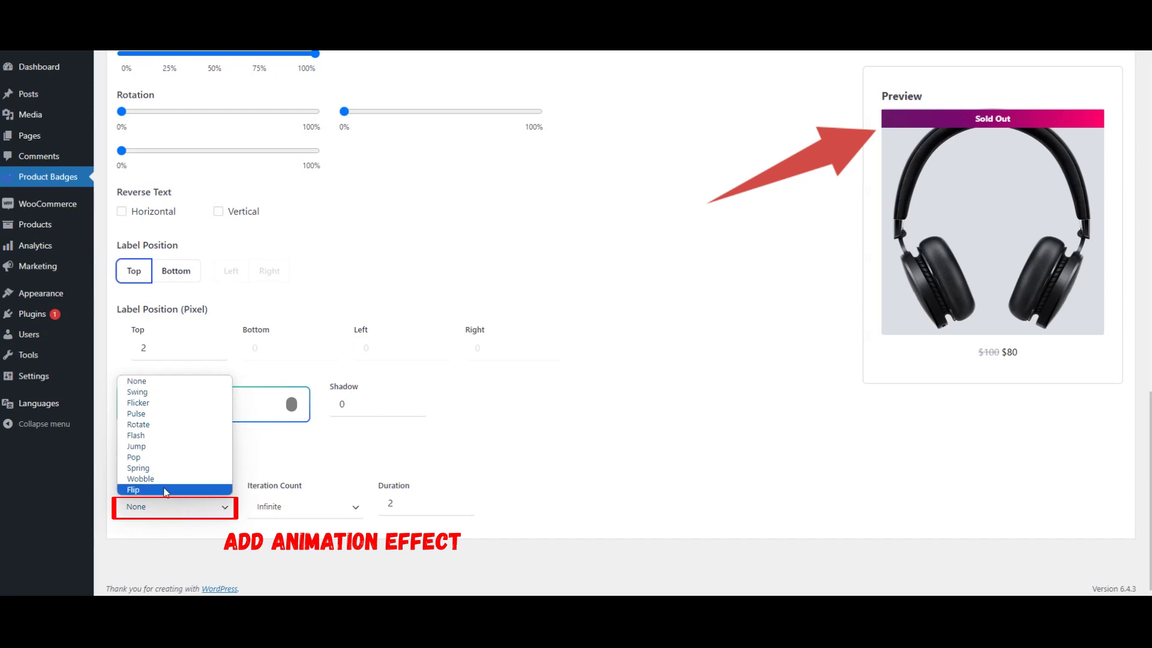
{"action": "left_click", "coordinate": [137, 435]}
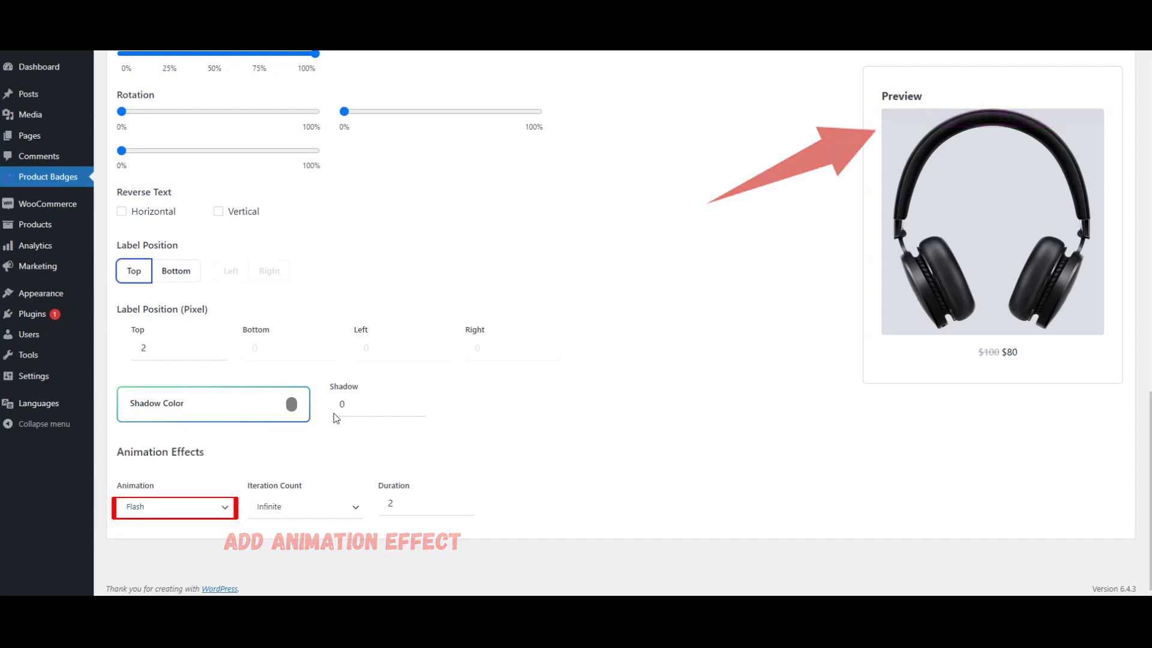
{"action": "left_click", "coordinate": [460, 499]}
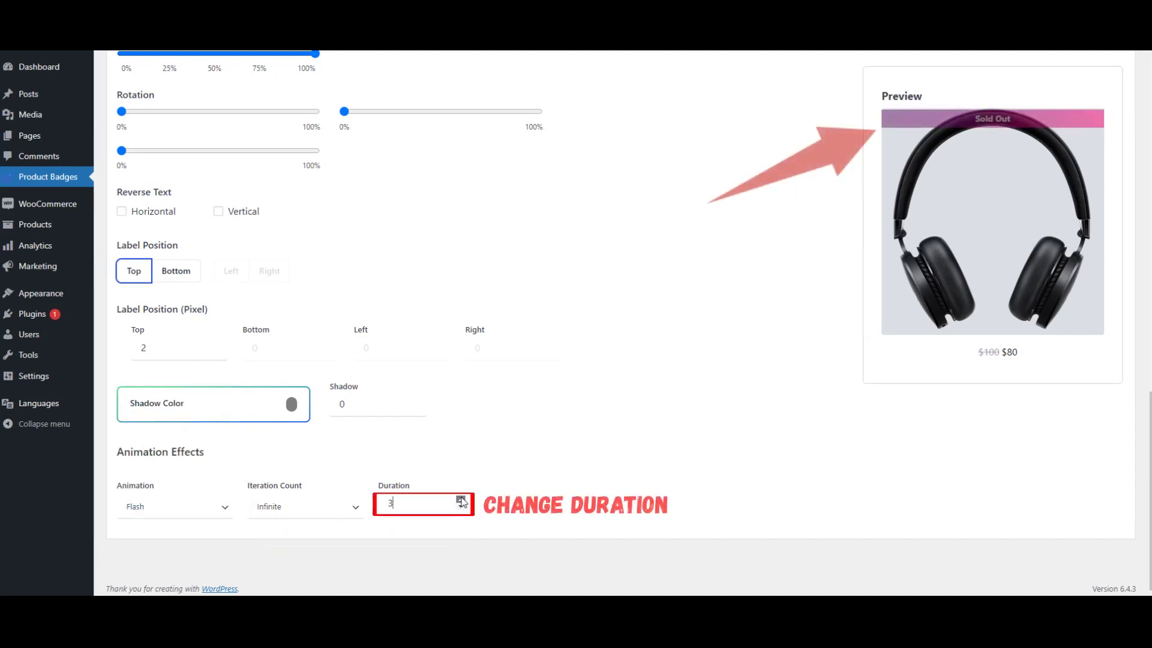
{"action": "left_click", "coordinate": [460, 499]}
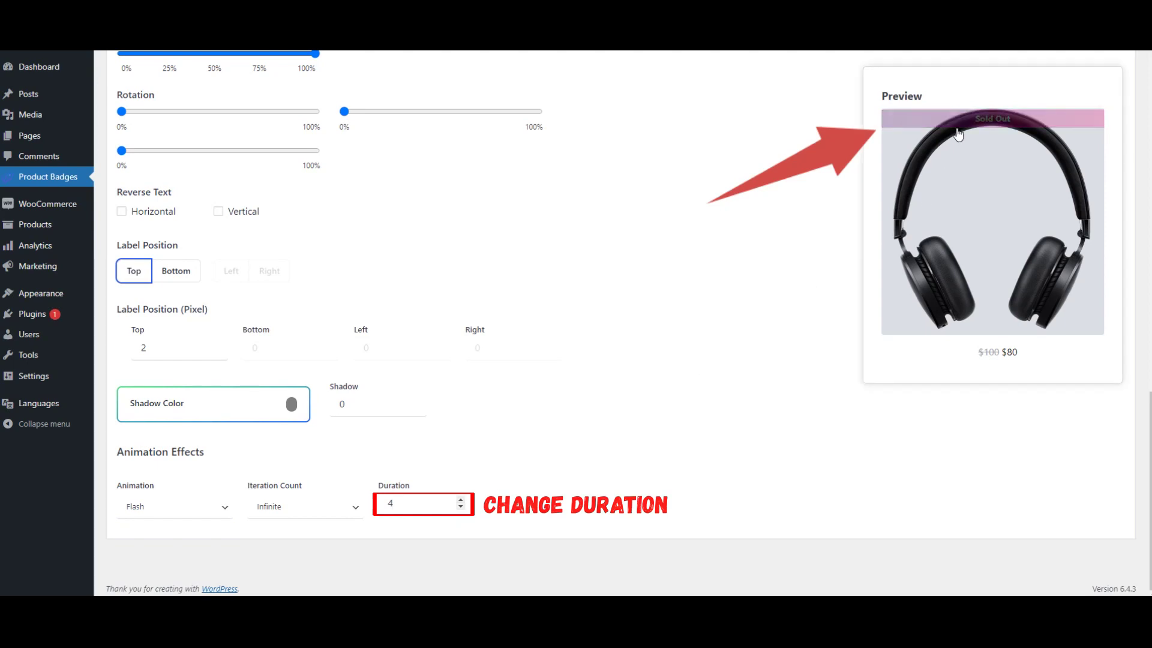
{"action": "scroll", "coordinate": [607, 360], "scroll_direction": "up", "scroll_amount": 15}
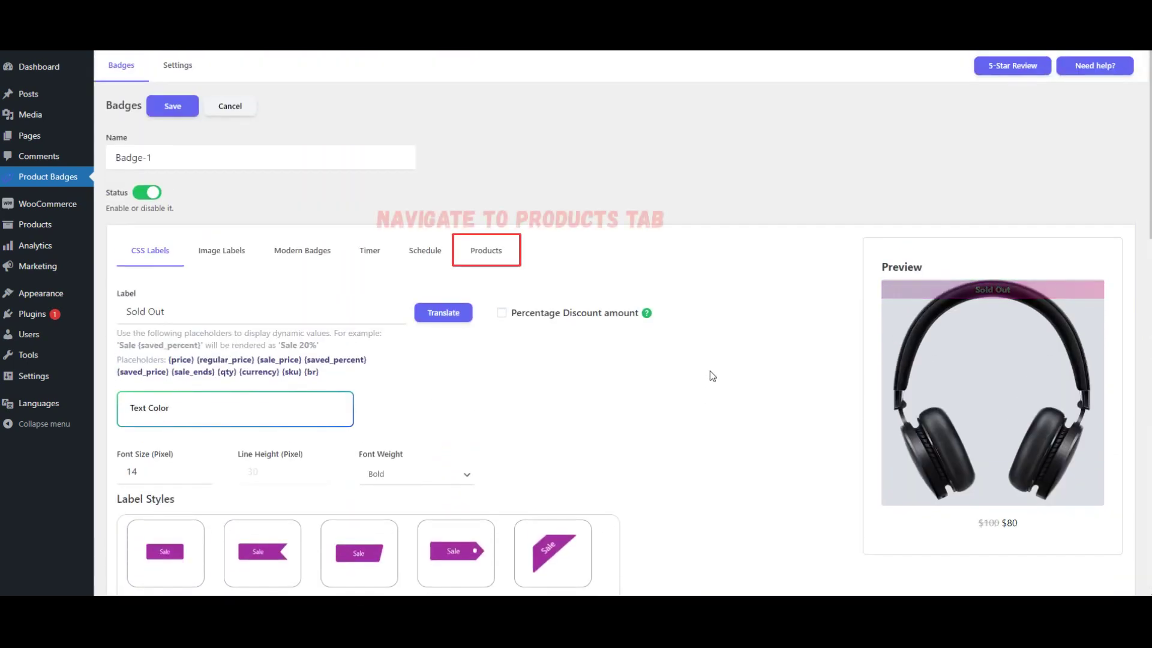
Limit Badge-1 to products whose stock status is Out of stock, and save it
{"action": "left_click", "coordinate": [476, 255]}
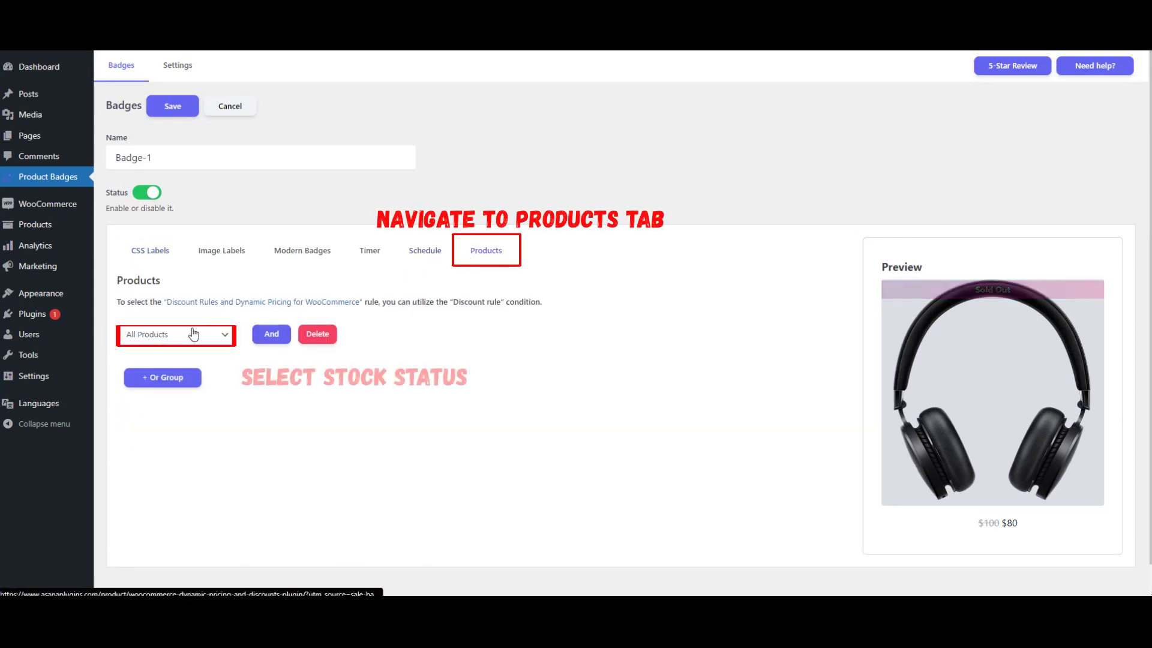
{"action": "left_click", "coordinate": [211, 342]}
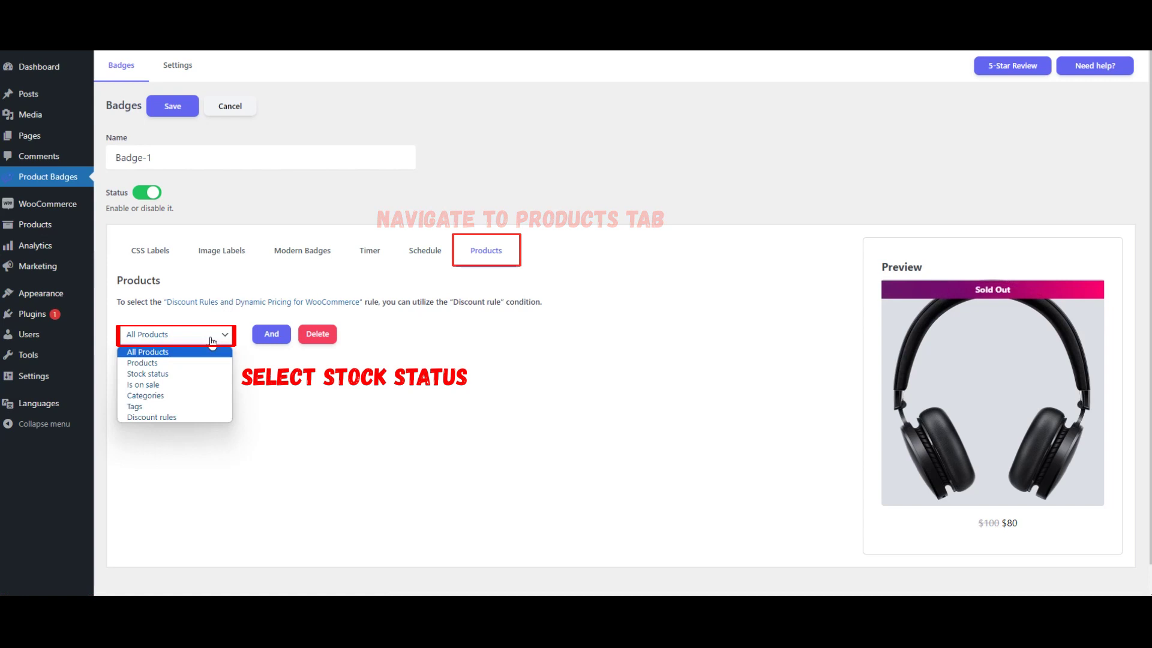
{"action": "left_click", "coordinate": [190, 375]}
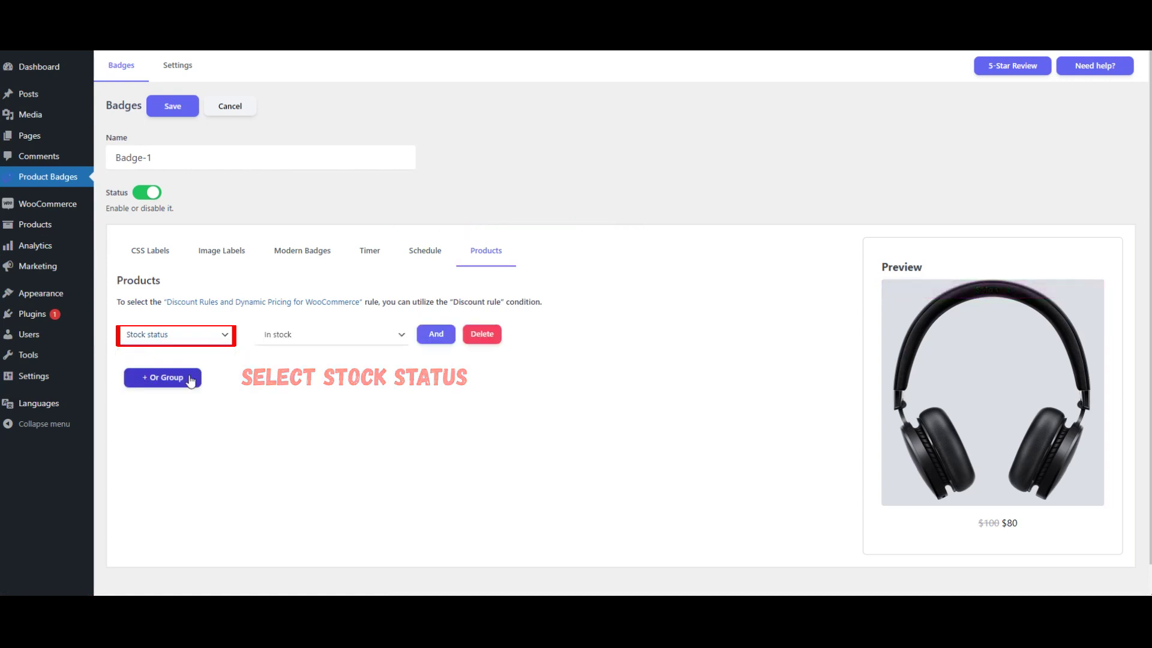
{"action": "left_click", "coordinate": [347, 342]}
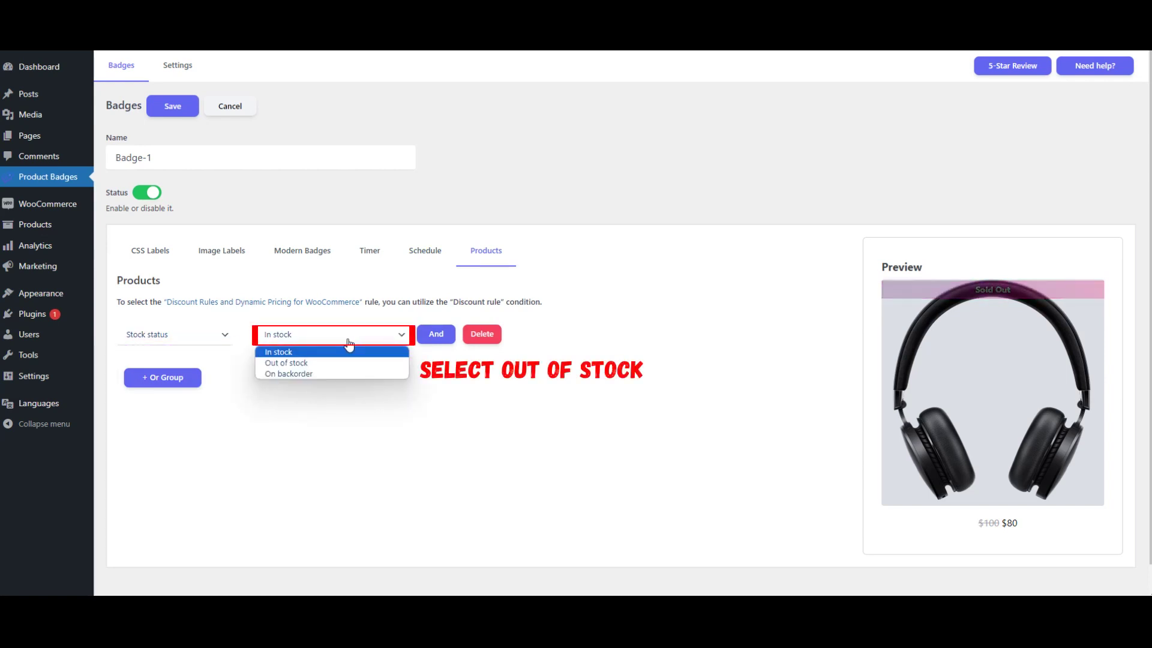
{"action": "left_click", "coordinate": [317, 362]}
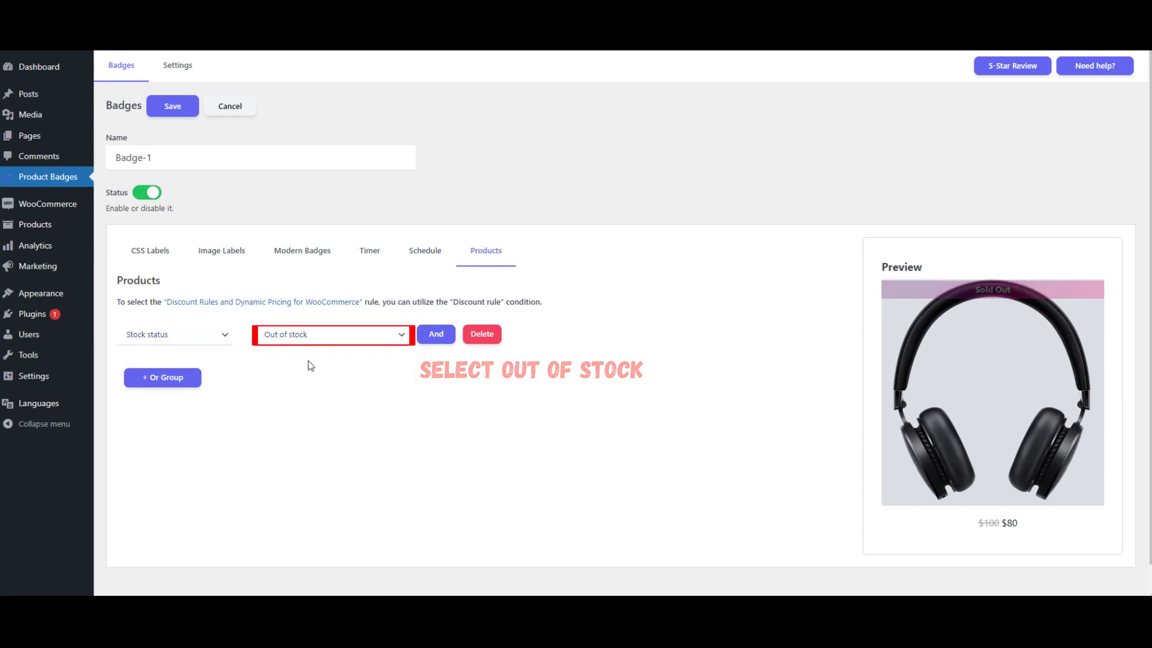
{"action": "left_click", "coordinate": [167, 114]}
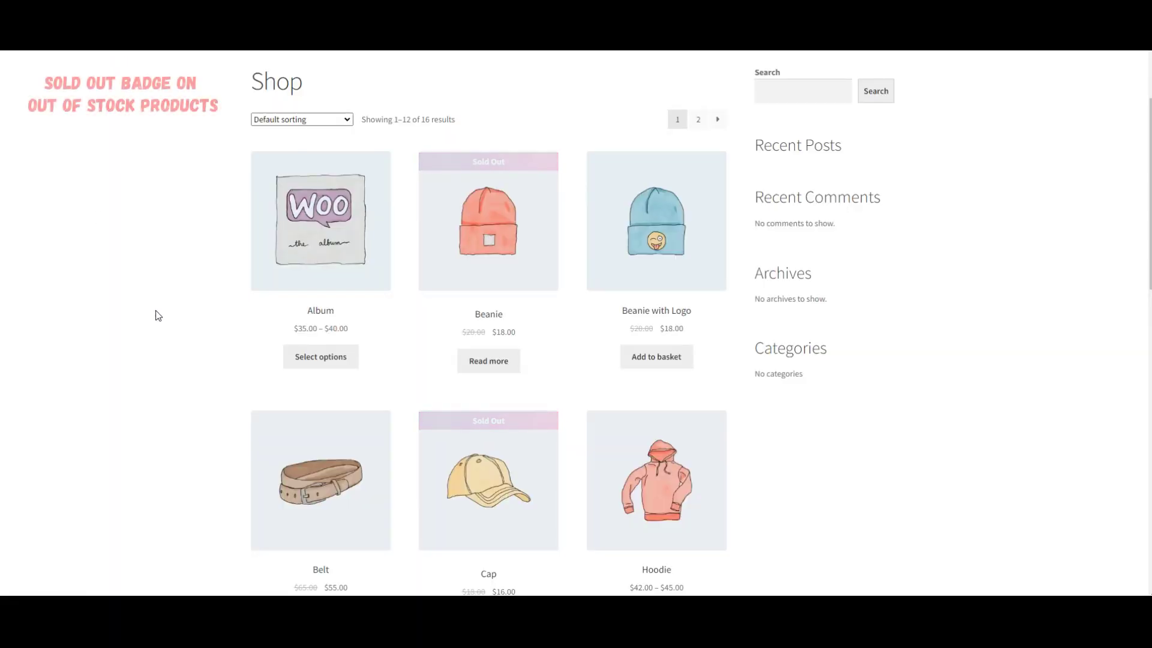
Check the Sold Out badges on the Shop page, then view the Beanie product page
{"action": "scroll", "coordinate": [503, 237], "scroll_direction": "down", "scroll_amount": 10}
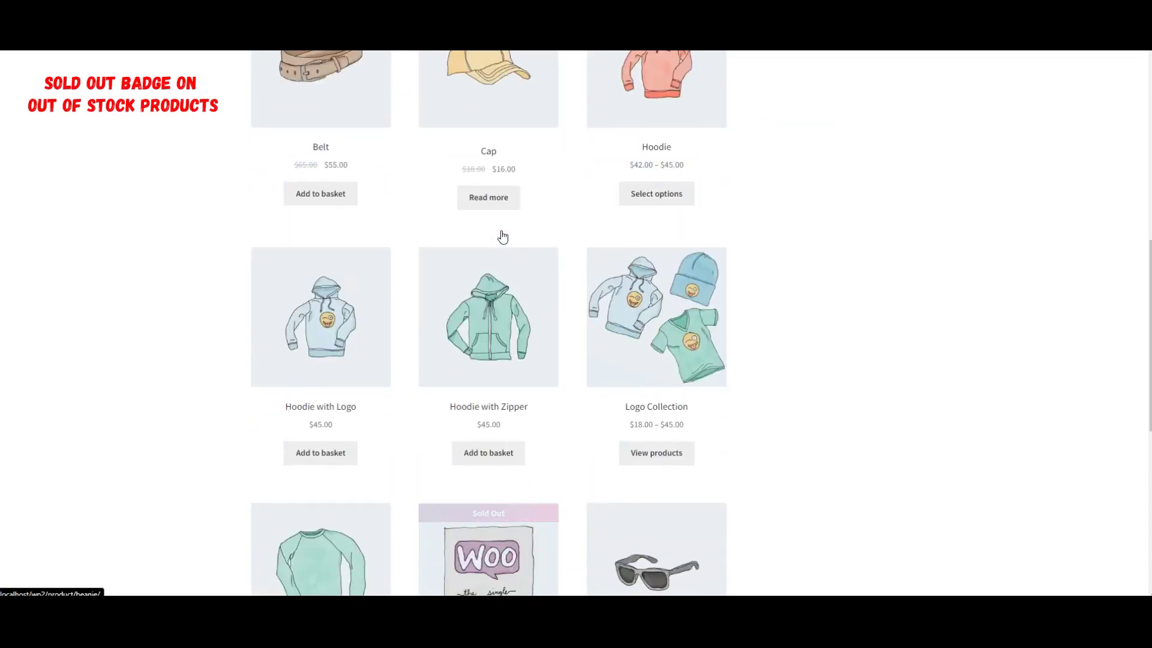
{"action": "scroll", "coordinate": [501, 318], "scroll_direction": "up", "scroll_amount": 10}
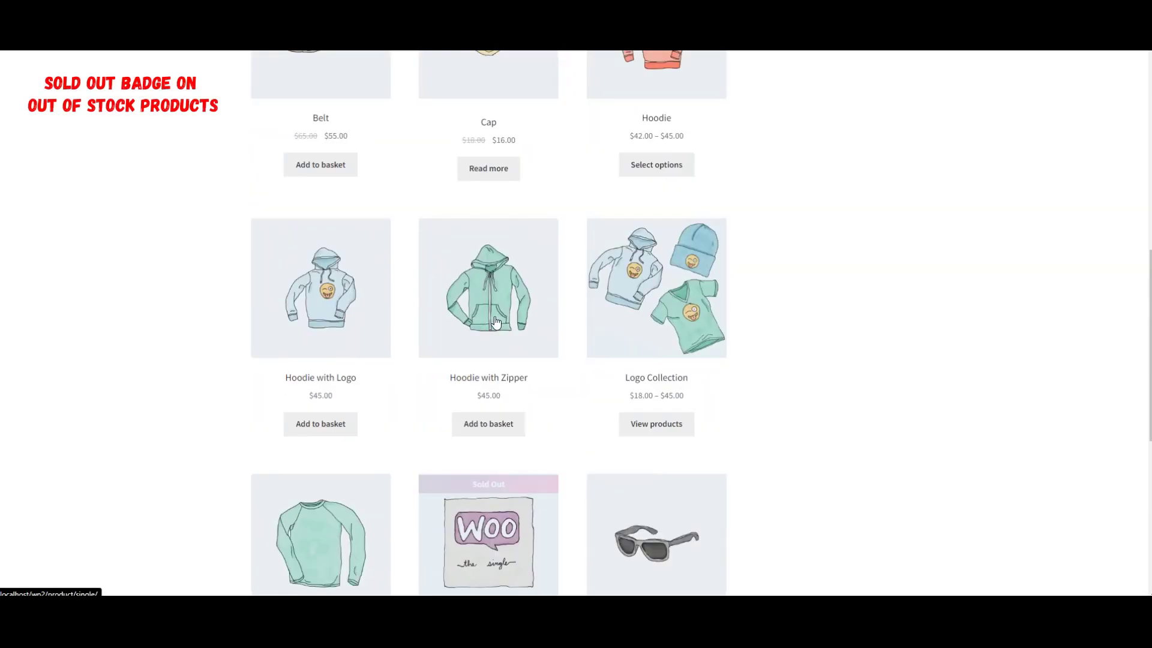
{"action": "scroll", "coordinate": [495, 323], "scroll_direction": "down", "scroll_amount": 2}
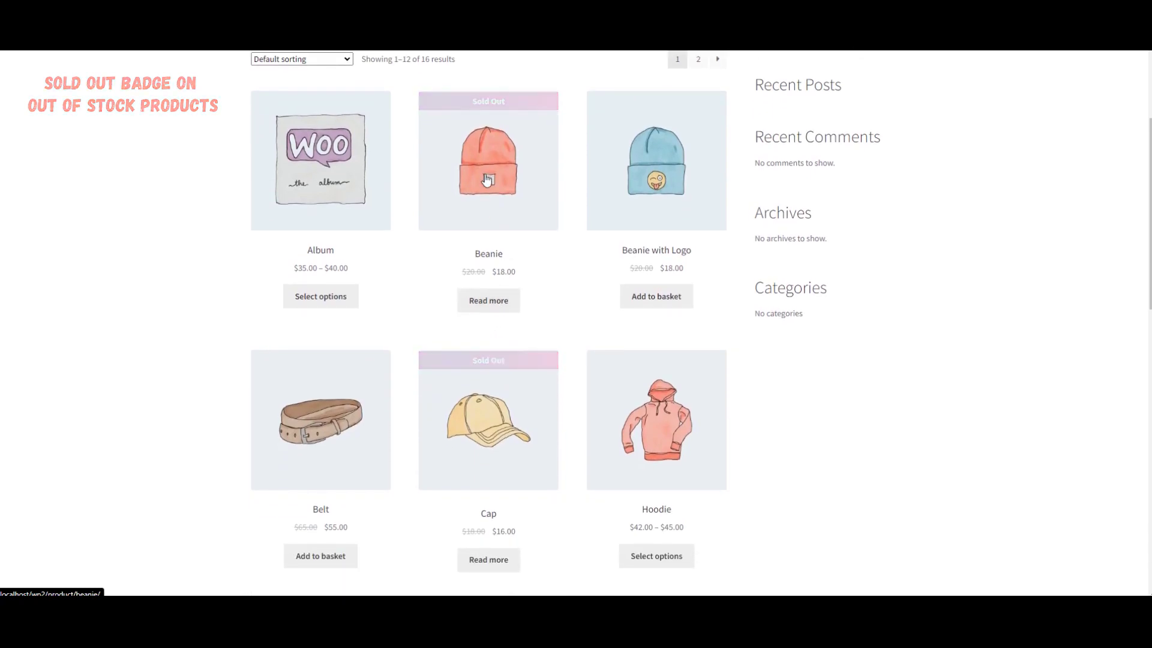
{"action": "left_click", "coordinate": [487, 191]}
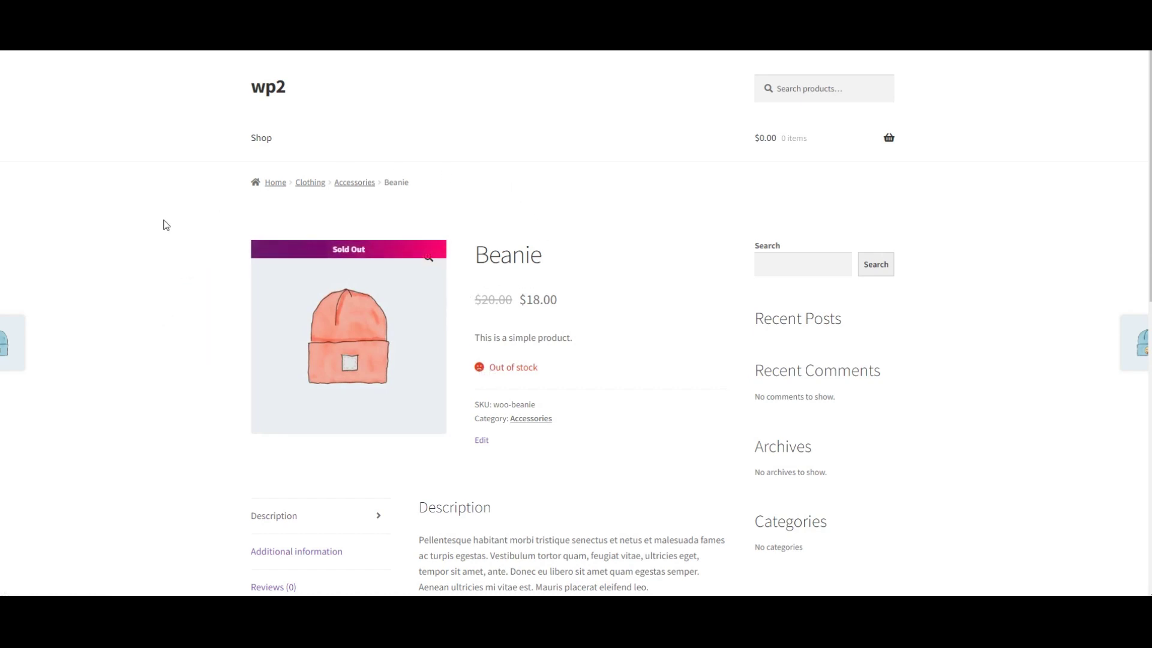
{"action": "scroll", "coordinate": [162, 228], "scroll_direction": "down", "scroll_amount": 6}
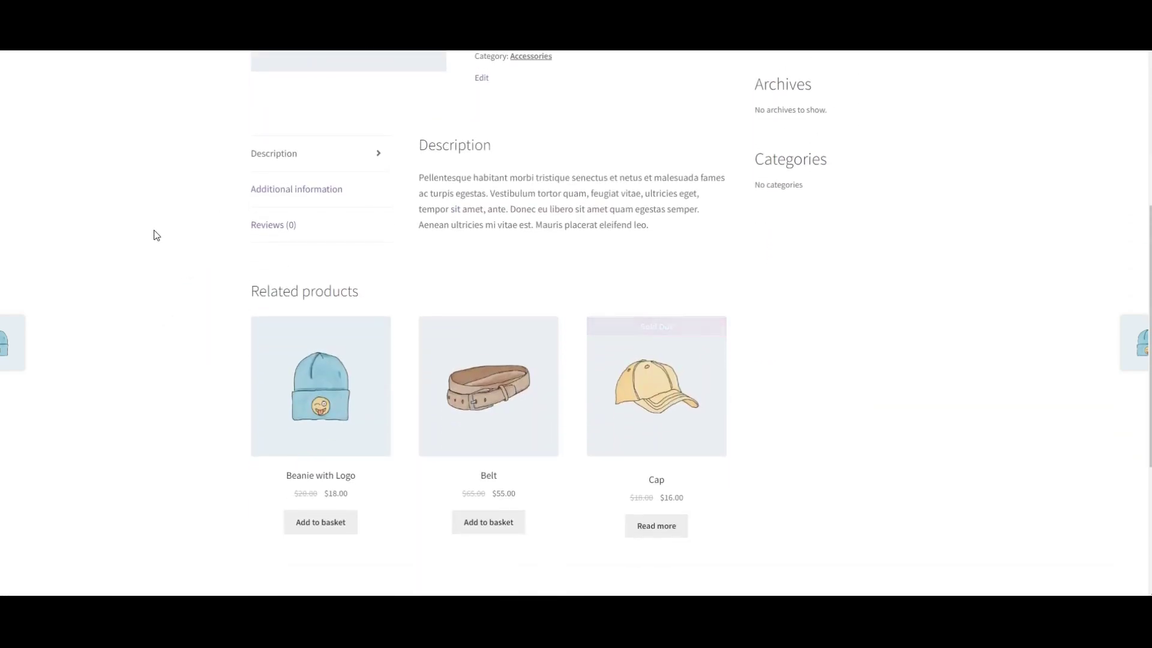
{"action": "scroll", "coordinate": [155, 235], "scroll_direction": "up", "scroll_amount": 6}
{"action": "scroll", "coordinate": [155, 235], "scroll_direction": "down", "scroll_amount": 1}
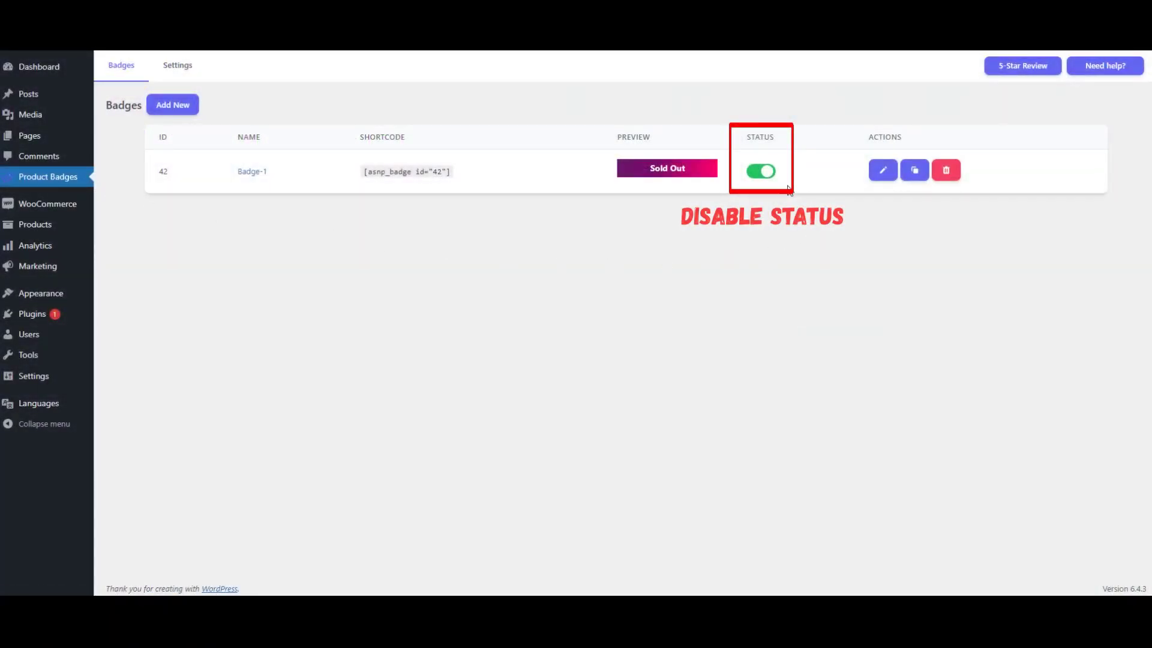
Disable Badge-1 and start a new badge named Badge-2
{"action": "left_click", "coordinate": [767, 174]}
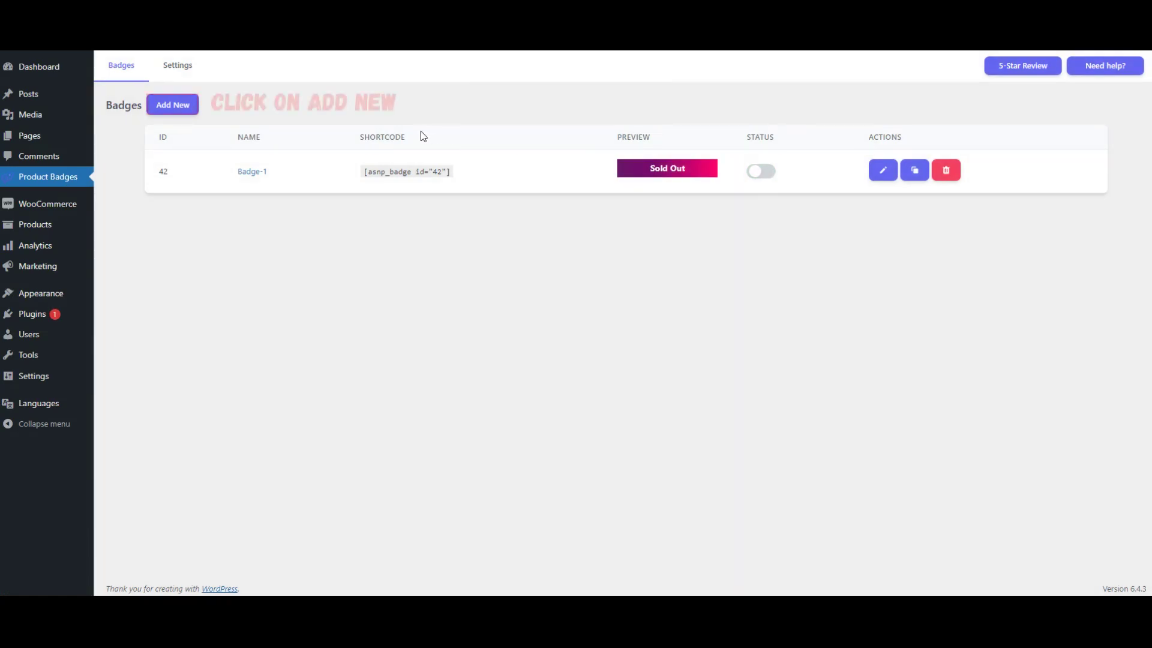
{"action": "left_click", "coordinate": [173, 105]}
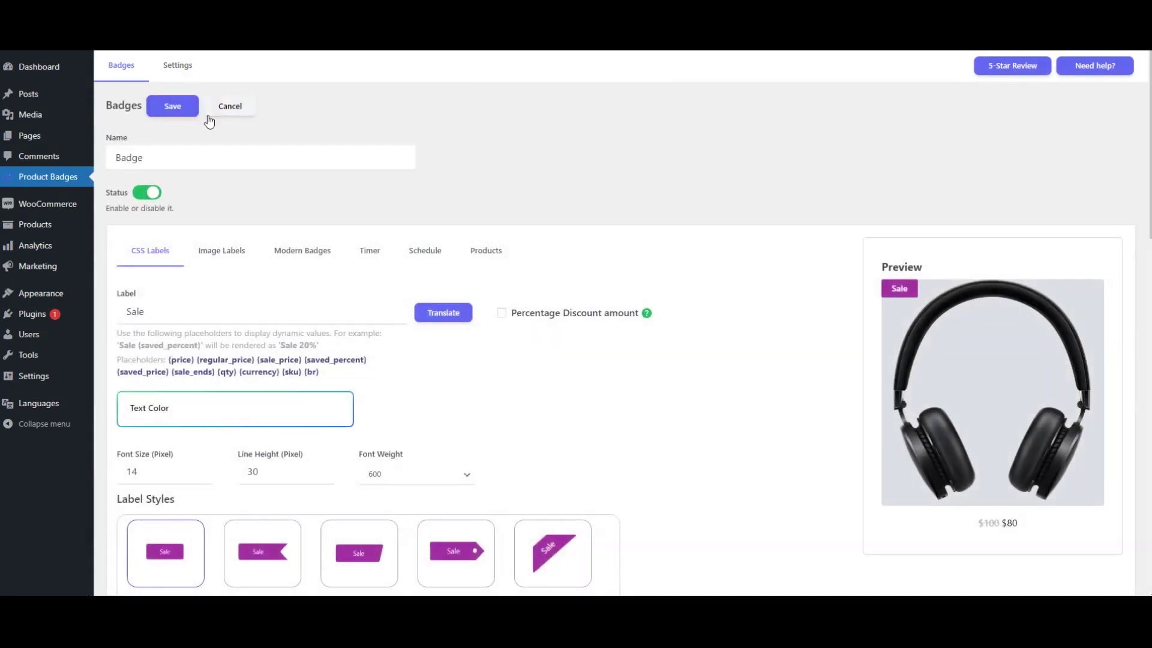
{"action": "left_click", "coordinate": [192, 157]}
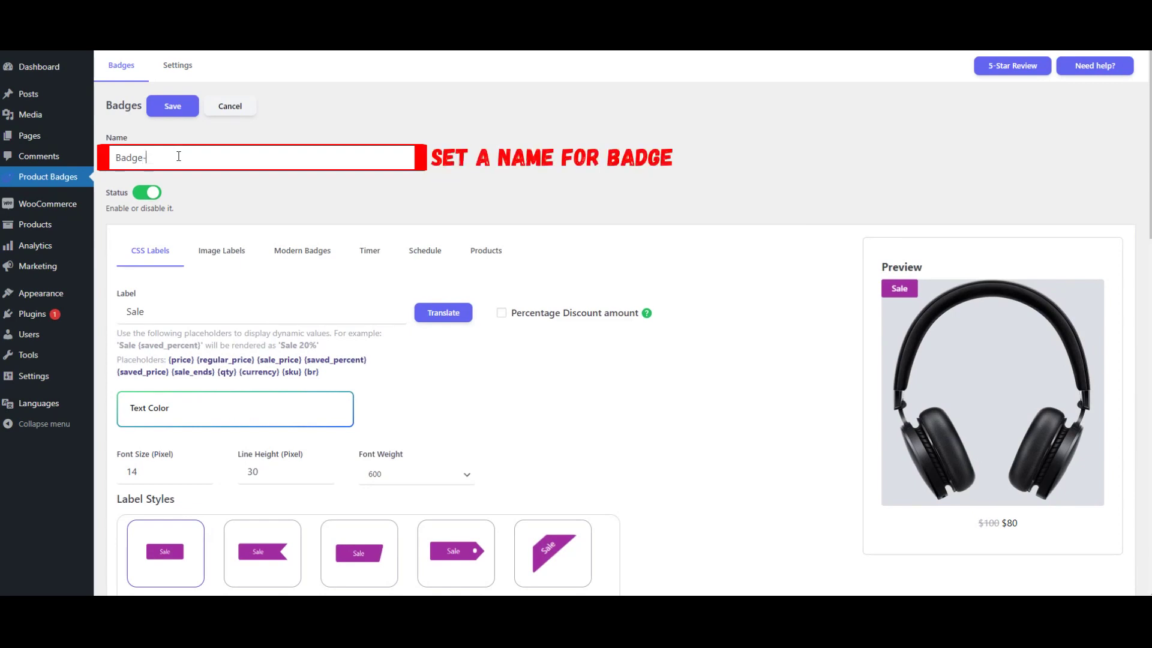
{"action": "type", "text": "-2"}
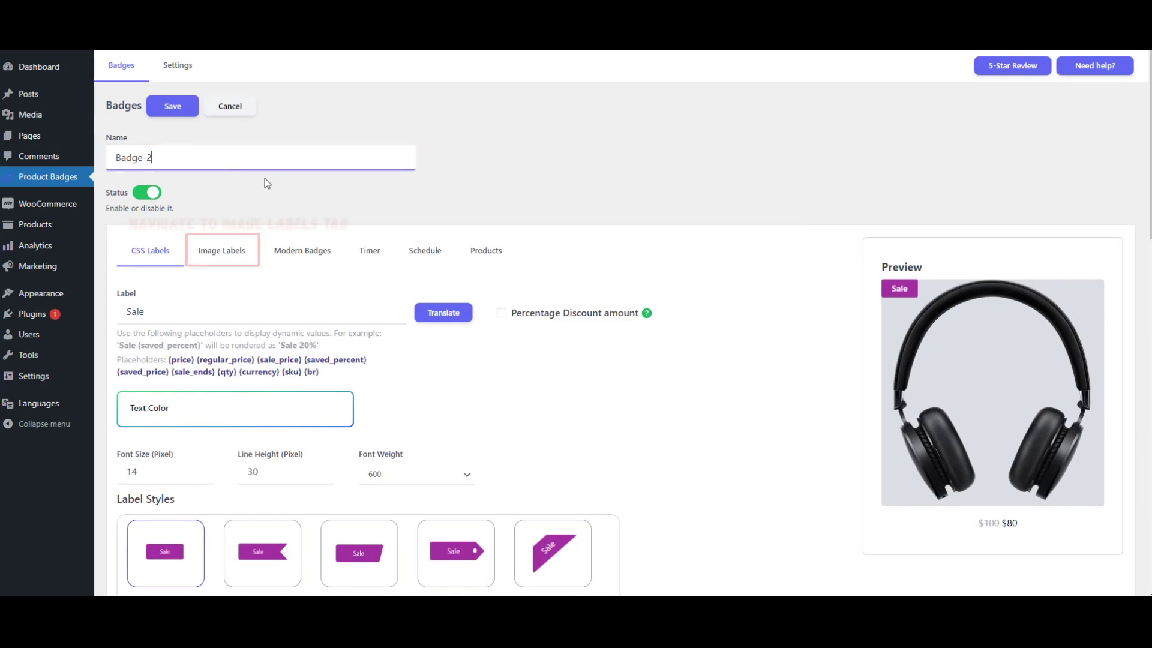
Pick the blue shopping-bag SOLD OUT image from the Sold Out image labels
{"action": "left_click", "coordinate": [232, 254]}
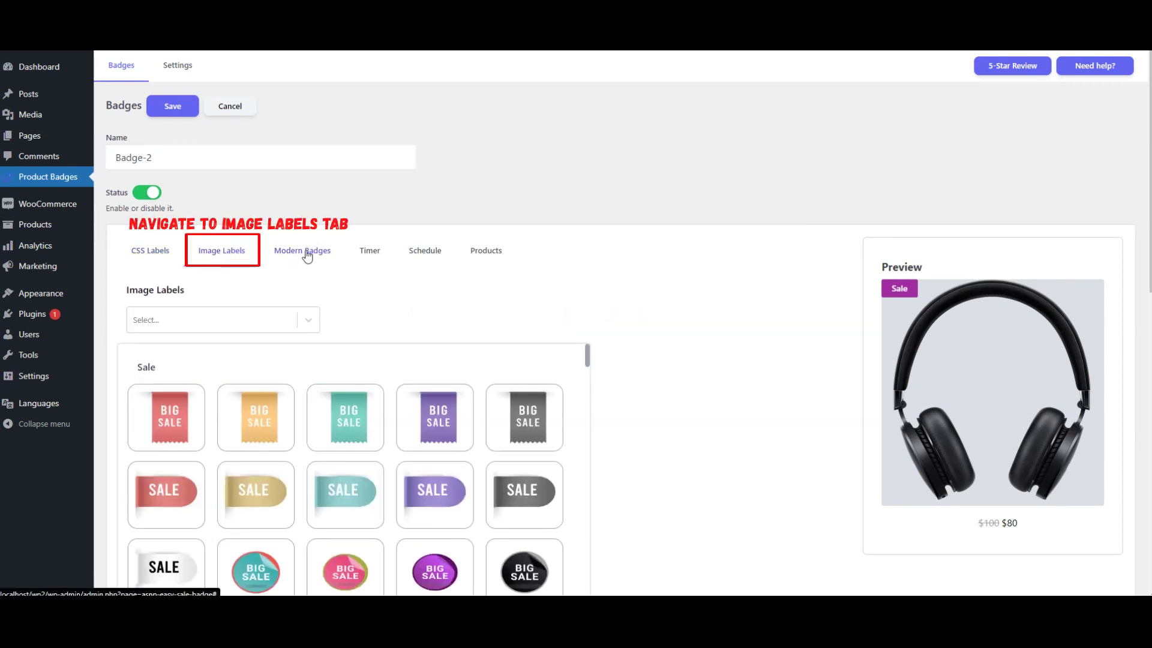
{"action": "left_click", "coordinate": [223, 316]}
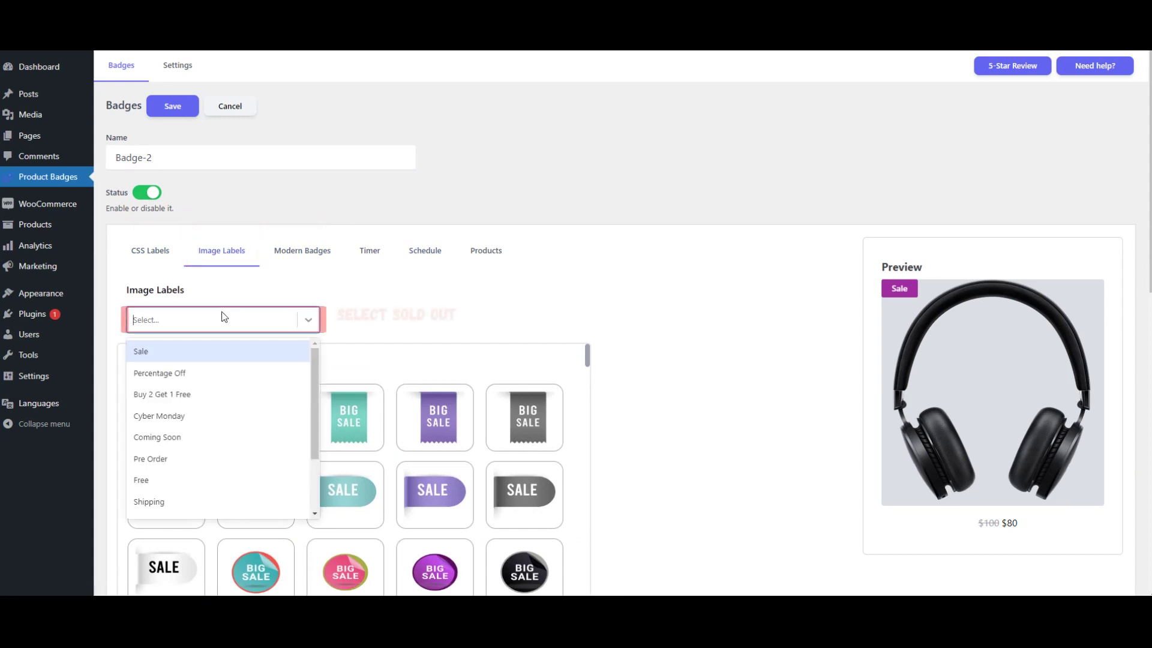
{"action": "scroll", "coordinate": [200, 404], "scroll_direction": "down", "scroll_amount": 3}
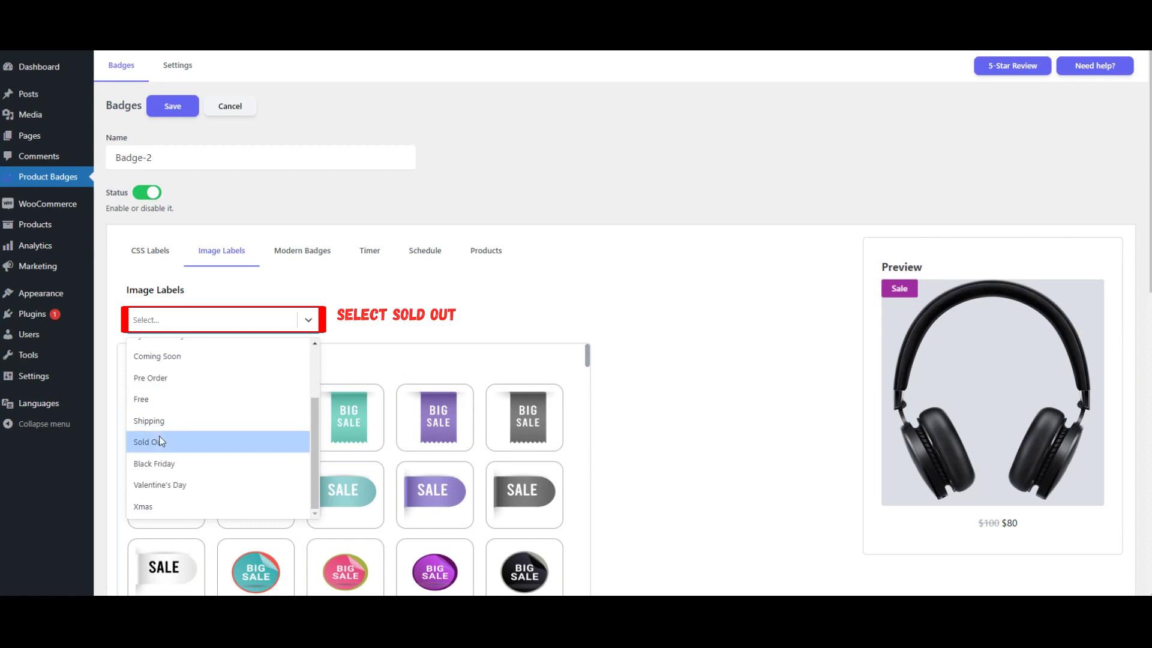
{"action": "left_click", "coordinate": [160, 440]}
{"action": "scroll", "coordinate": [653, 319], "scroll_direction": "down", "scroll_amount": 3}
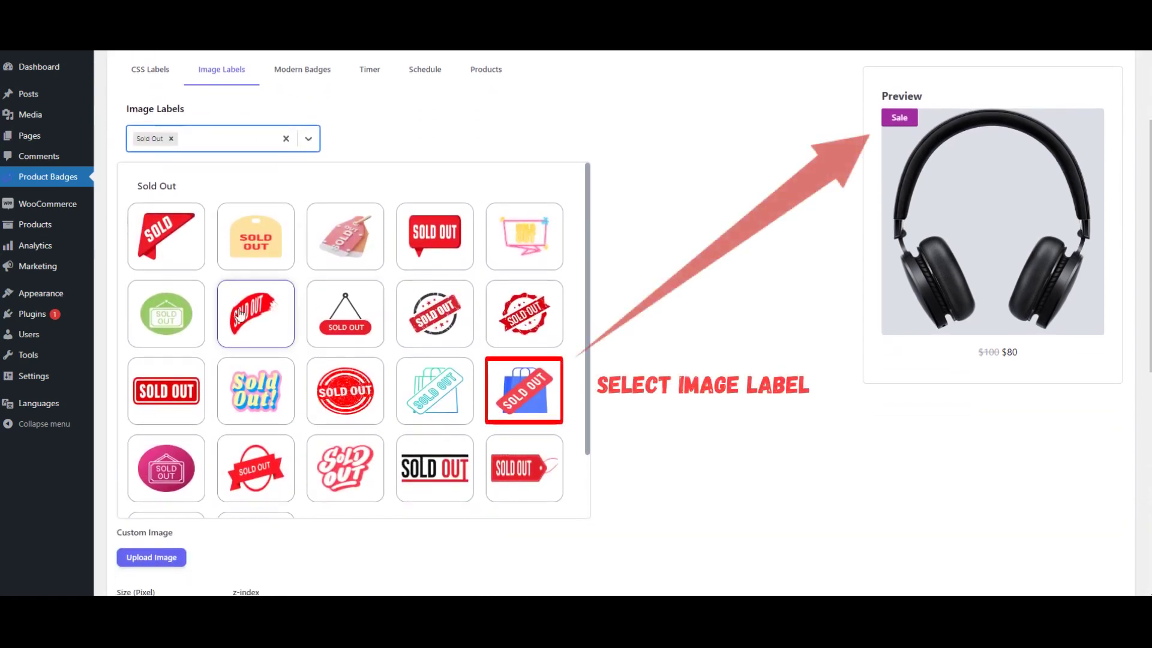
{"action": "left_click", "coordinate": [189, 265]}
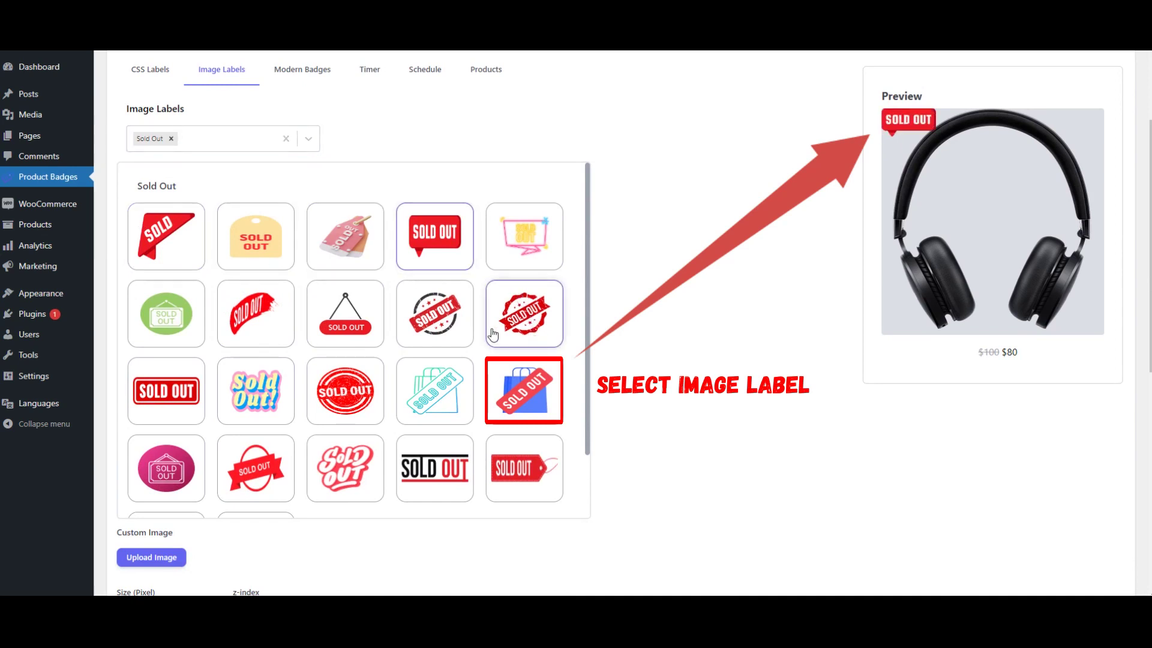
{"action": "left_click", "coordinate": [519, 322]}
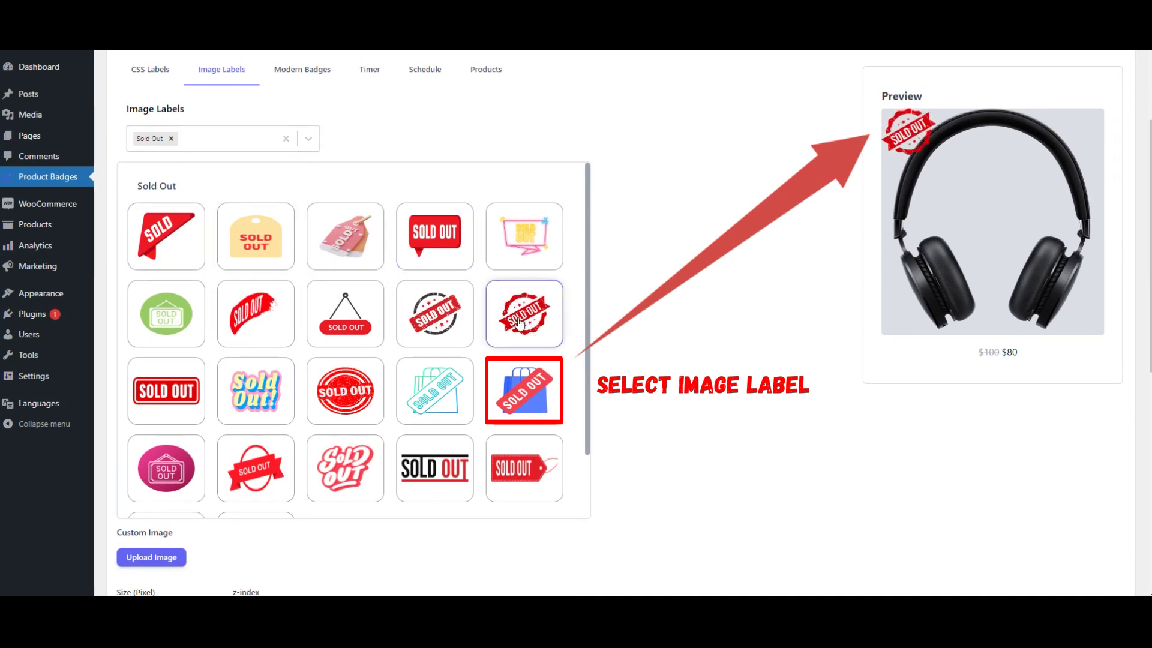
{"action": "left_click", "coordinate": [517, 395]}
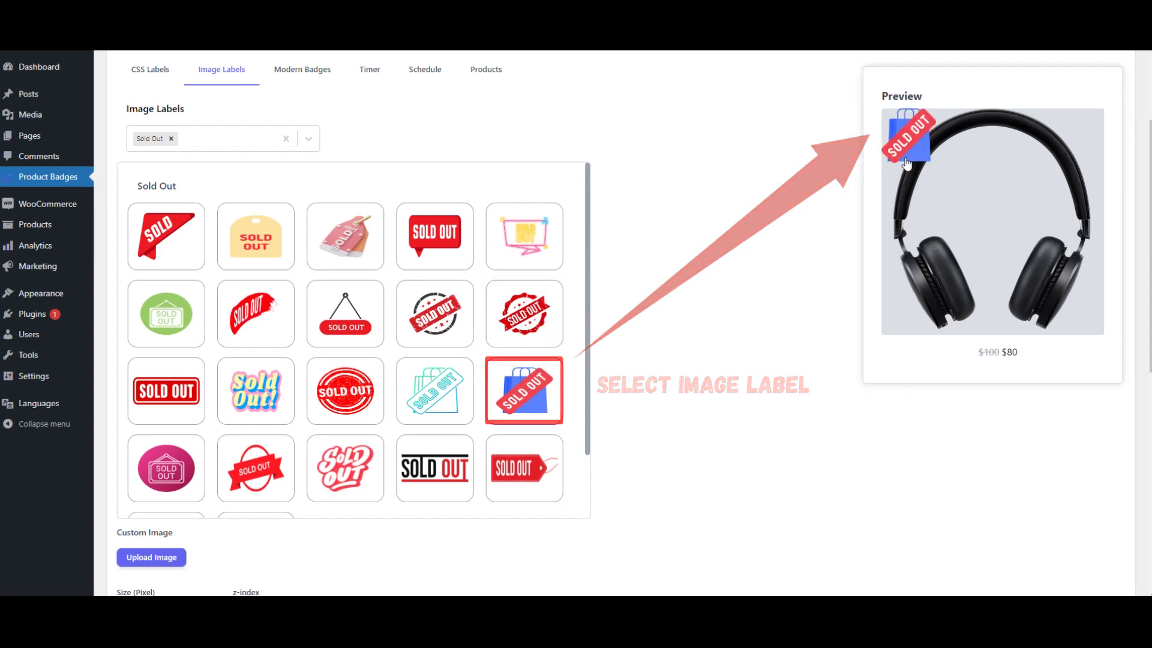
{"action": "scroll", "coordinate": [727, 244], "scroll_direction": "down", "scroll_amount": 3}
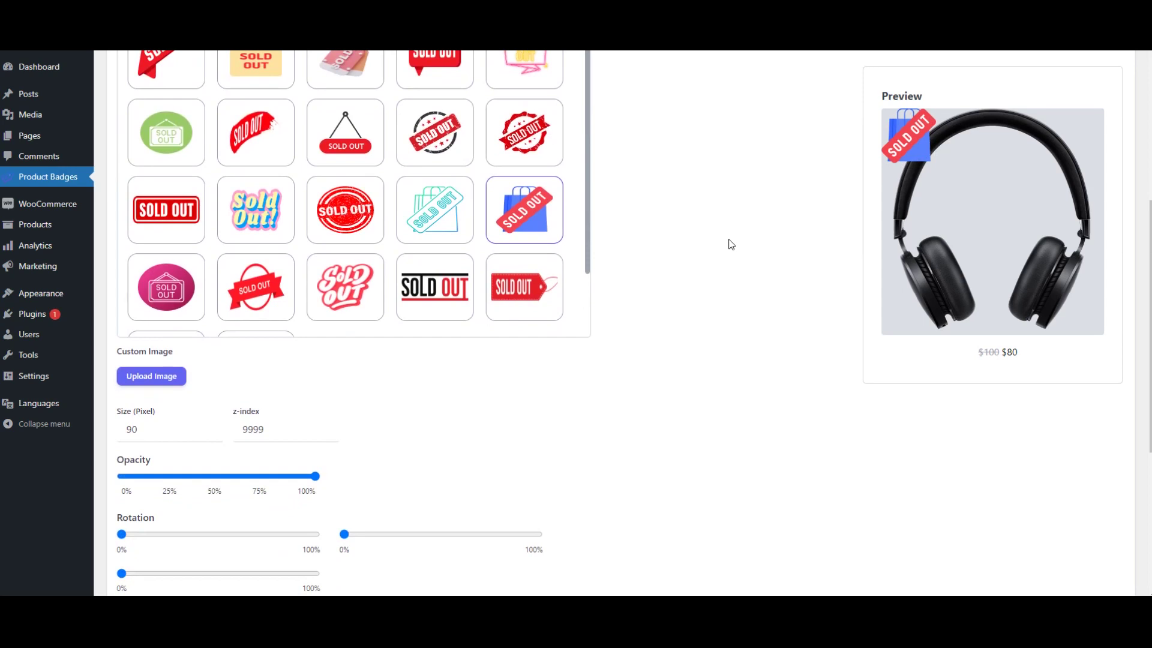
{"action": "scroll", "coordinate": [731, 245], "scroll_direction": "down", "scroll_amount": 4}
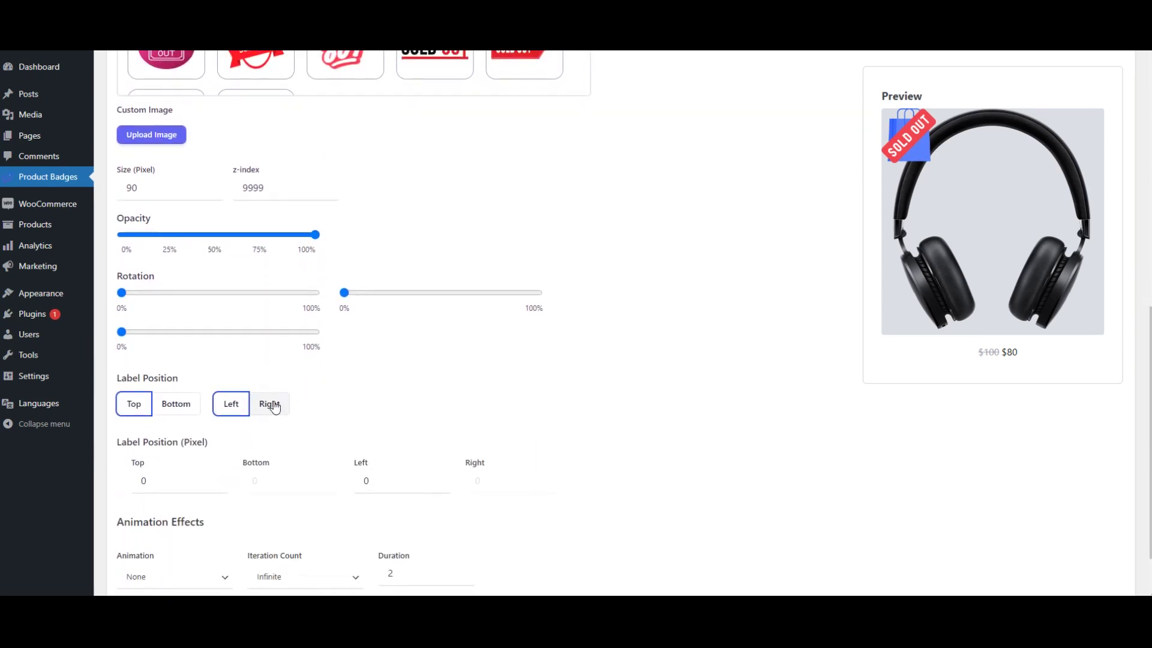
{"action": "left_click", "coordinate": [271, 405]}
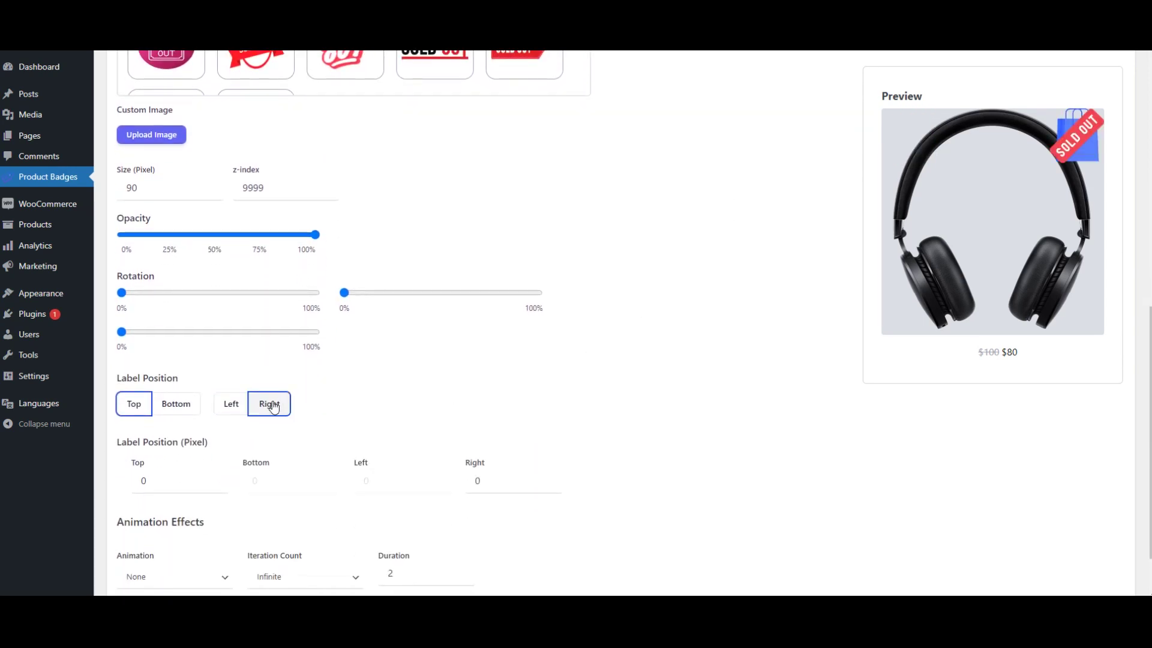
{"action": "left_click", "coordinate": [233, 406]}
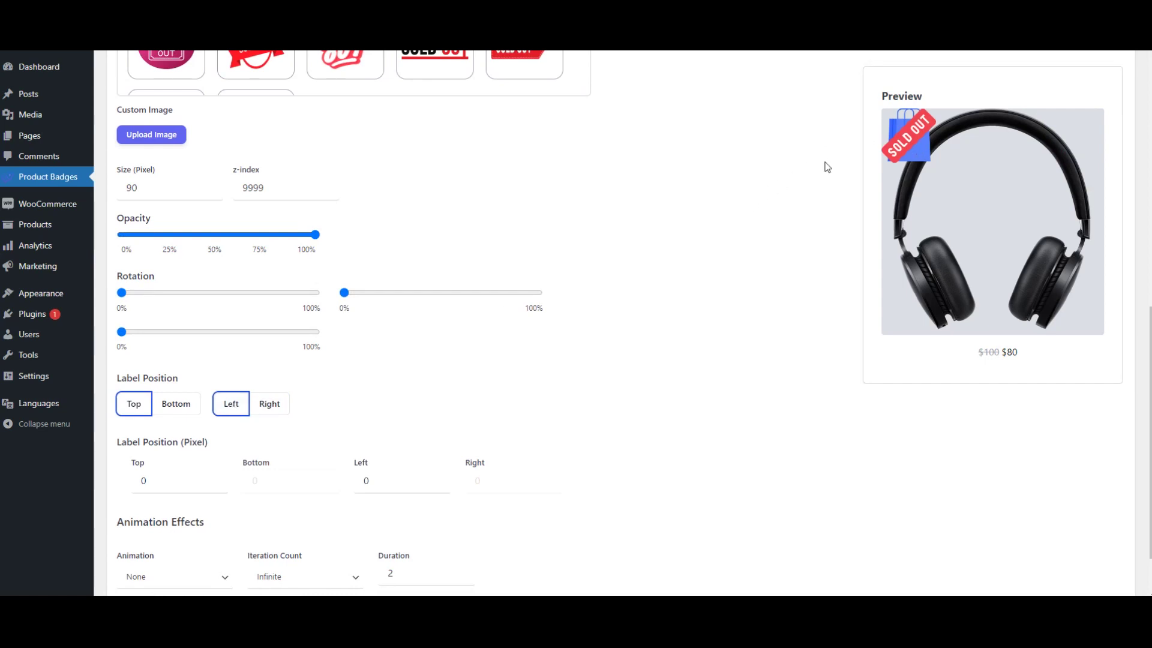
{"action": "scroll", "coordinate": [705, 227], "scroll_direction": "down", "scroll_amount": 1}
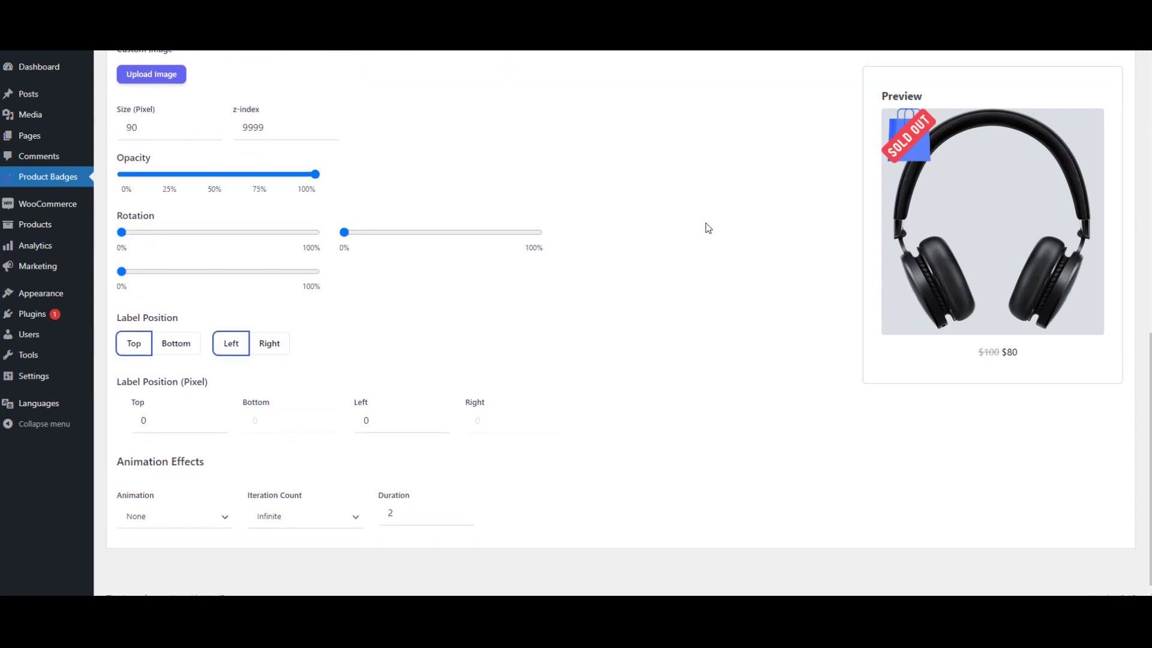
{"action": "scroll", "coordinate": [706, 227], "scroll_direction": "up", "scroll_amount": 10}
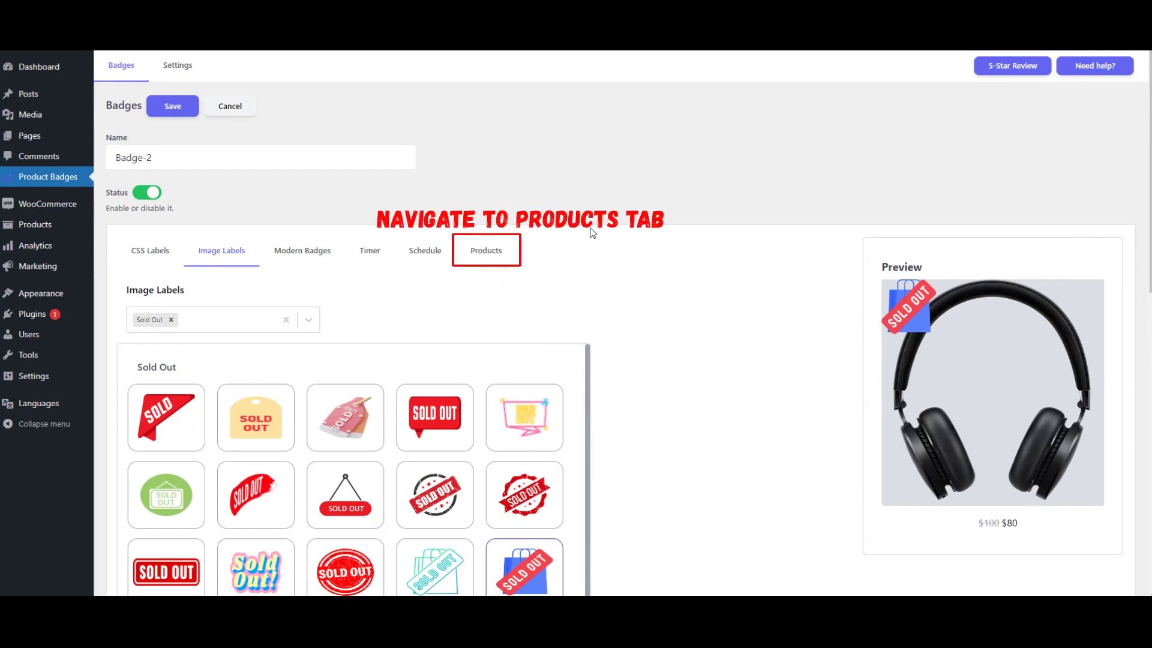
Set Badge-2's product condition to Stock status: Out of stock and save the badge
{"action": "left_click", "coordinate": [483, 251]}
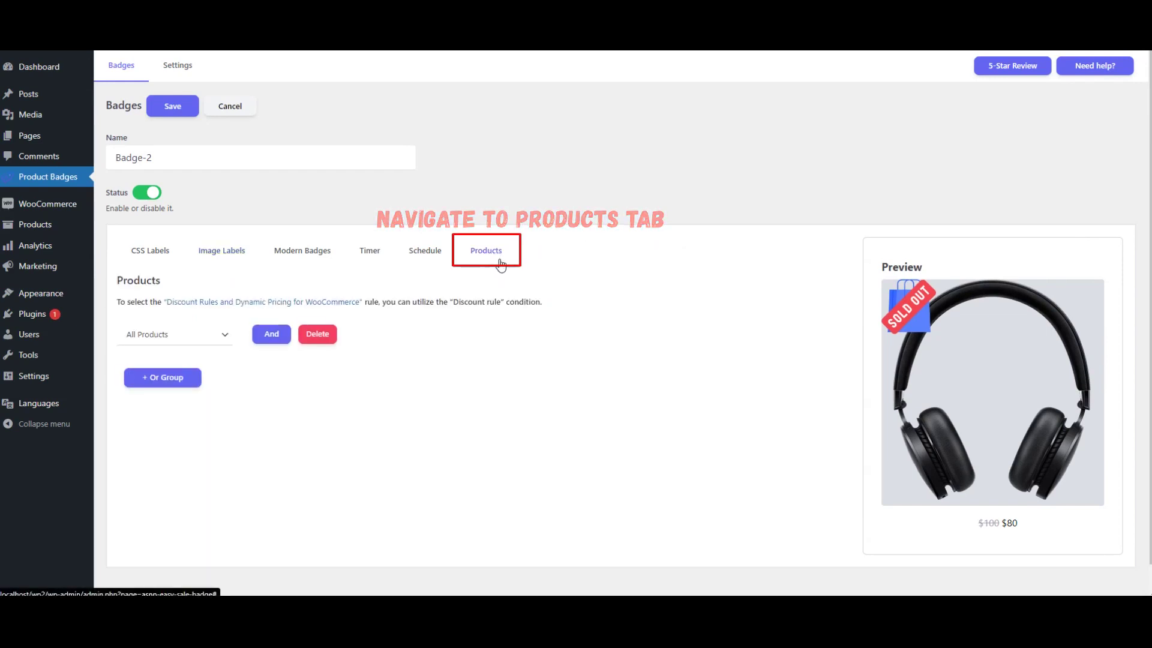
{"action": "left_click", "coordinate": [171, 336]}
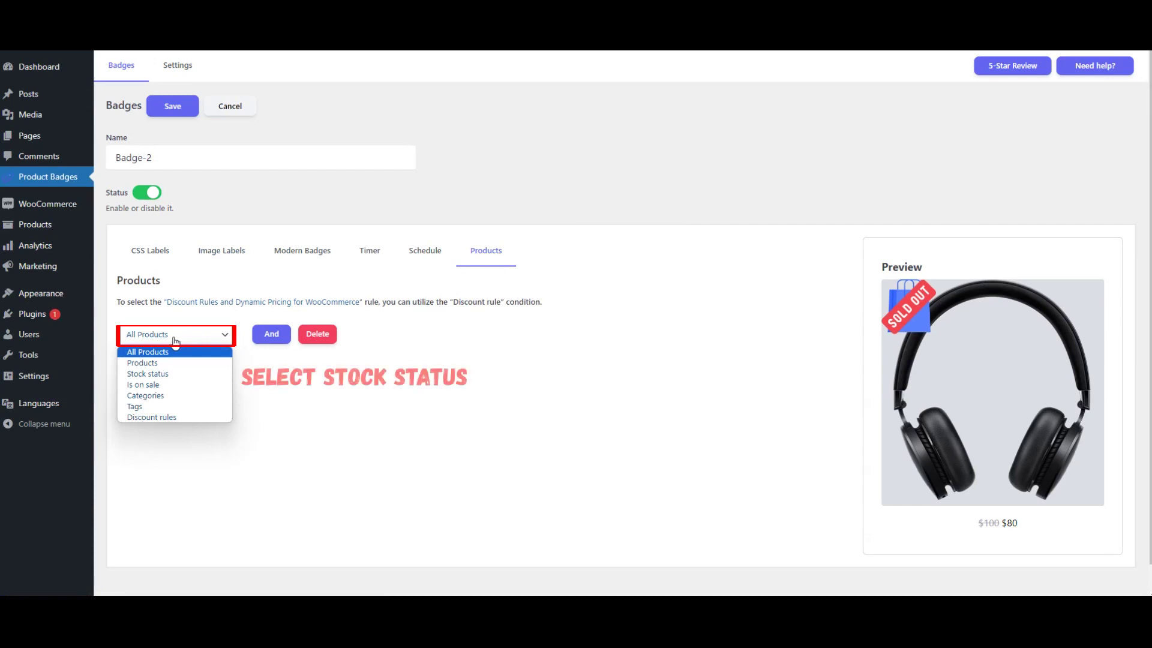
{"action": "left_click", "coordinate": [182, 375]}
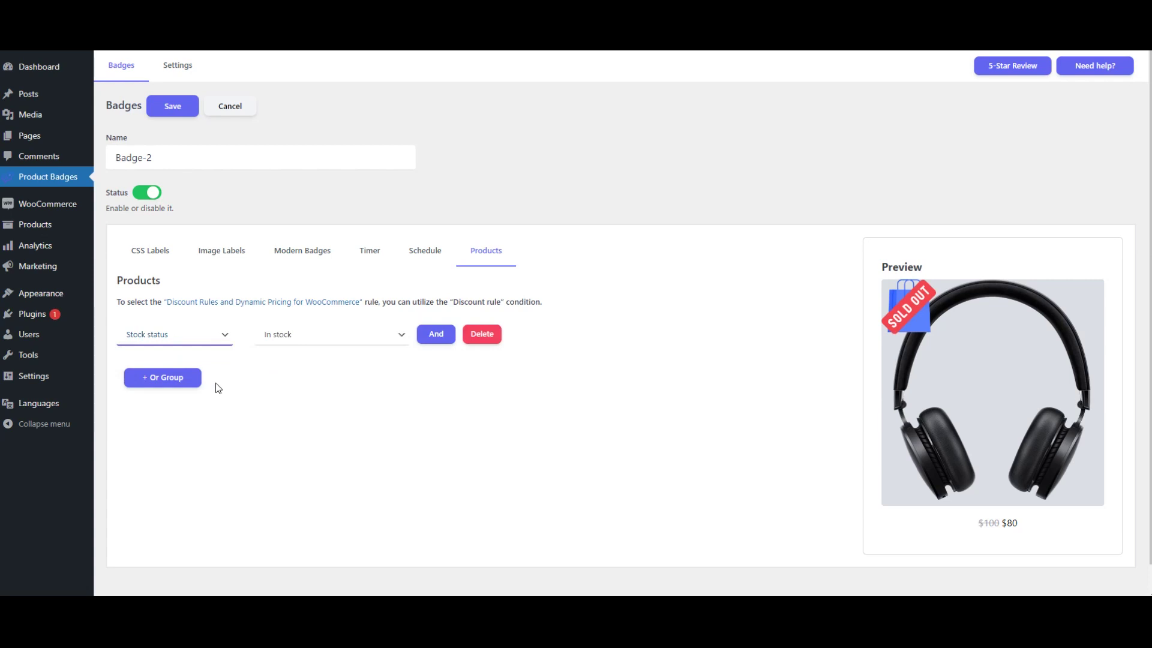
{"action": "left_click", "coordinate": [390, 334]}
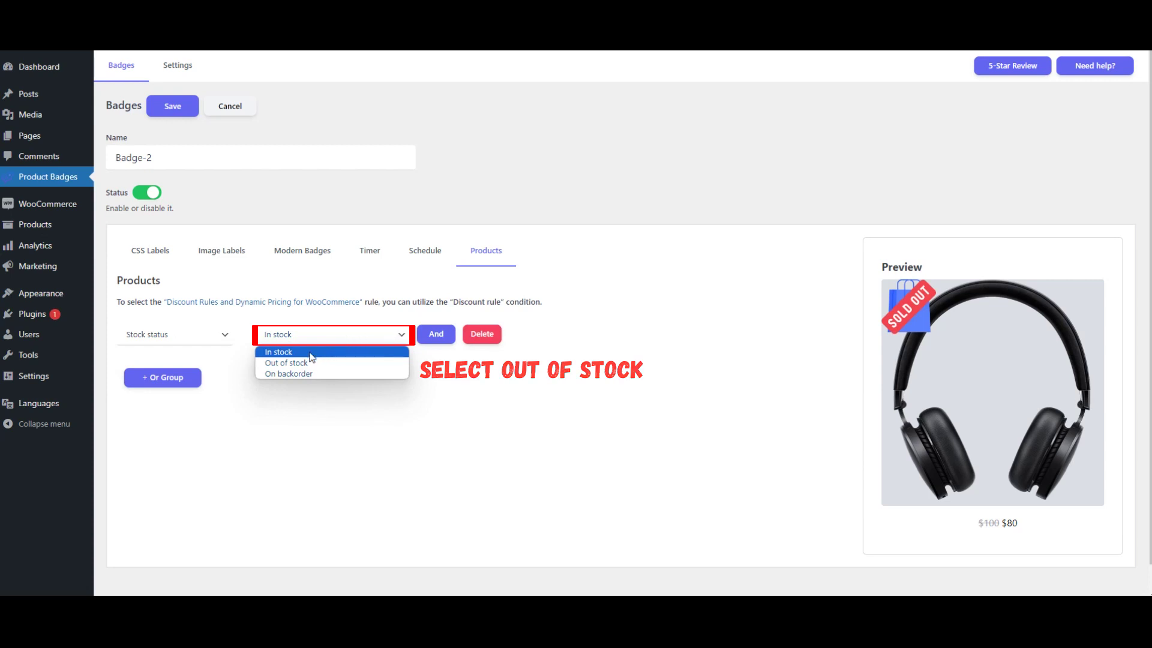
{"action": "left_click", "coordinate": [290, 362]}
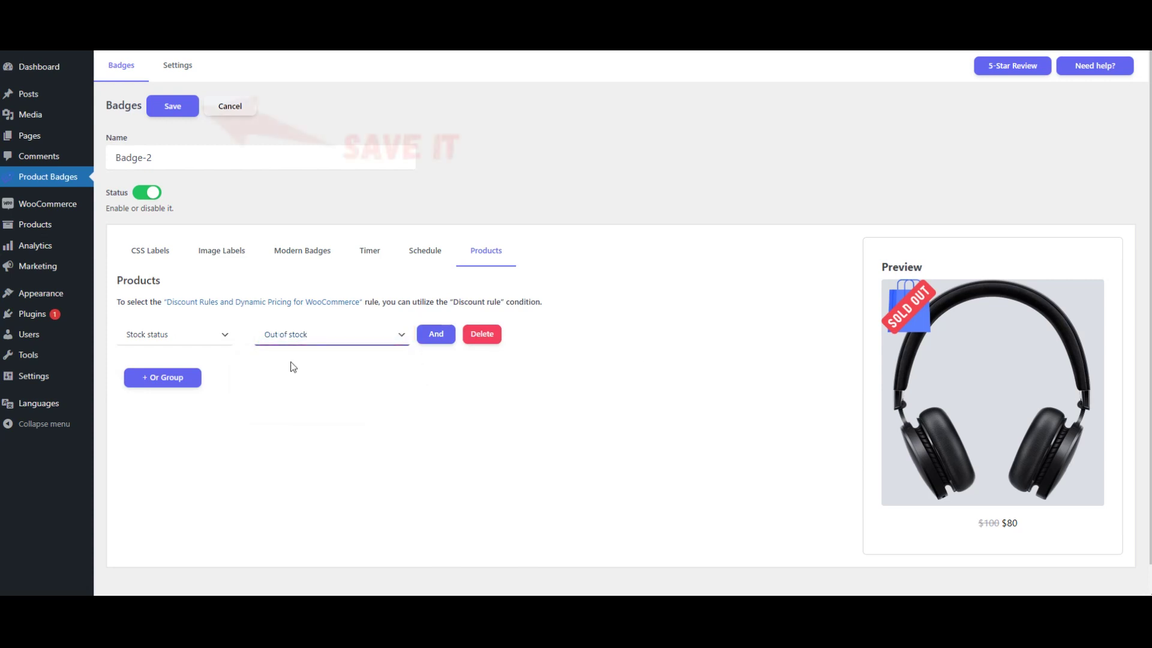
{"action": "left_click", "coordinate": [172, 111]}
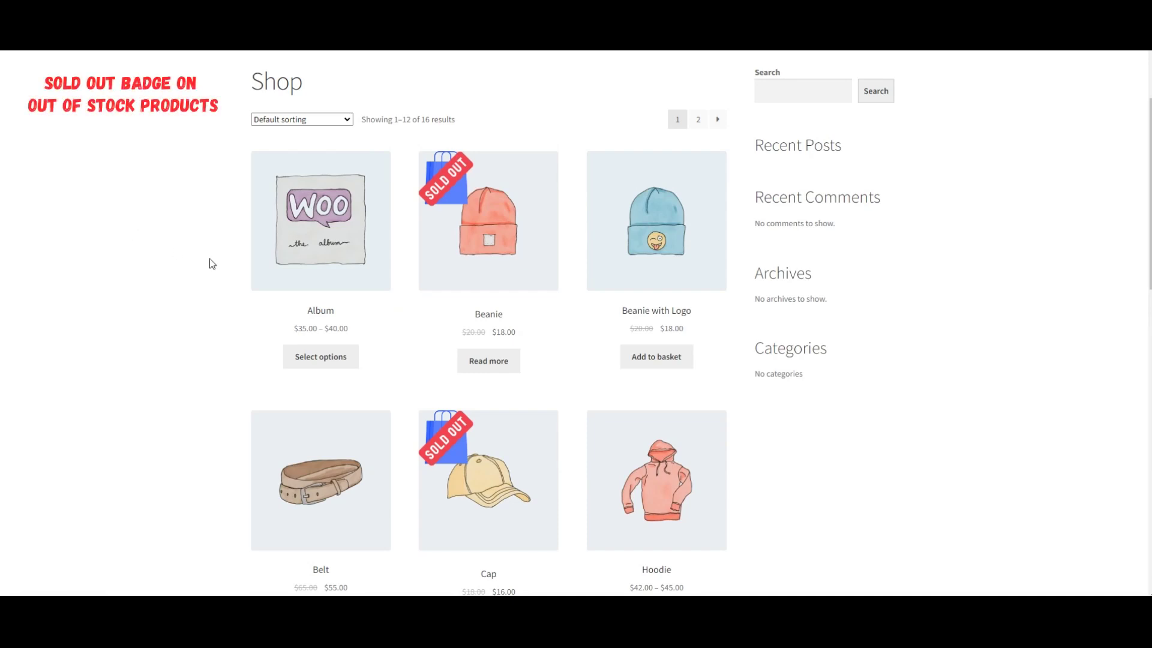
Open the out-of-stock Single product page from the shop to see its shopping-bag Sold Out badge
{"action": "scroll", "coordinate": [489, 256], "scroll_direction": "down", "scroll_amount": 10}
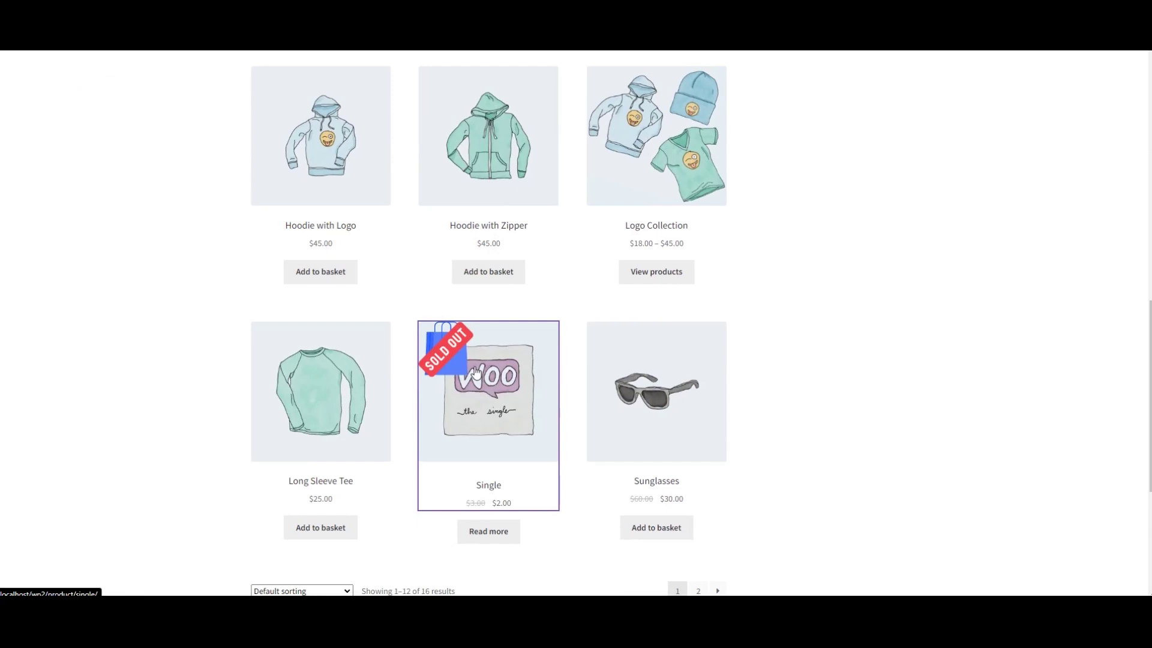
{"action": "left_click", "coordinate": [488, 390]}
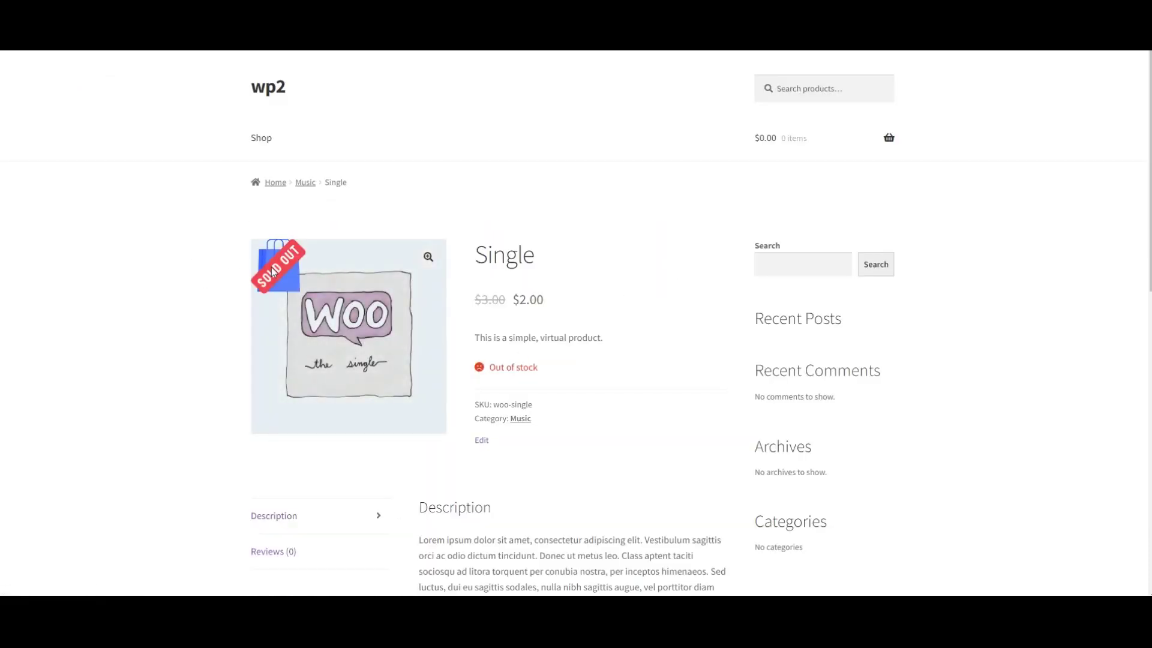
{"action": "scroll", "coordinate": [647, 294], "scroll_direction": "down", "scroll_amount": 6}
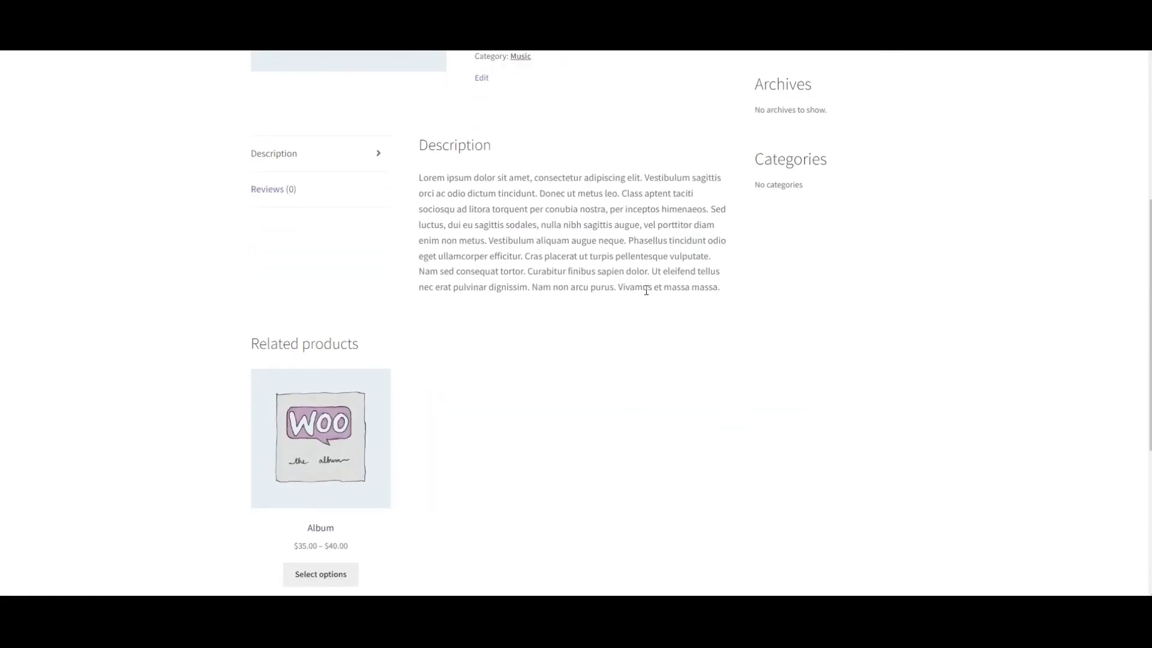
{"action": "scroll", "coordinate": [646, 290], "scroll_direction": "up", "scroll_amount": 5}
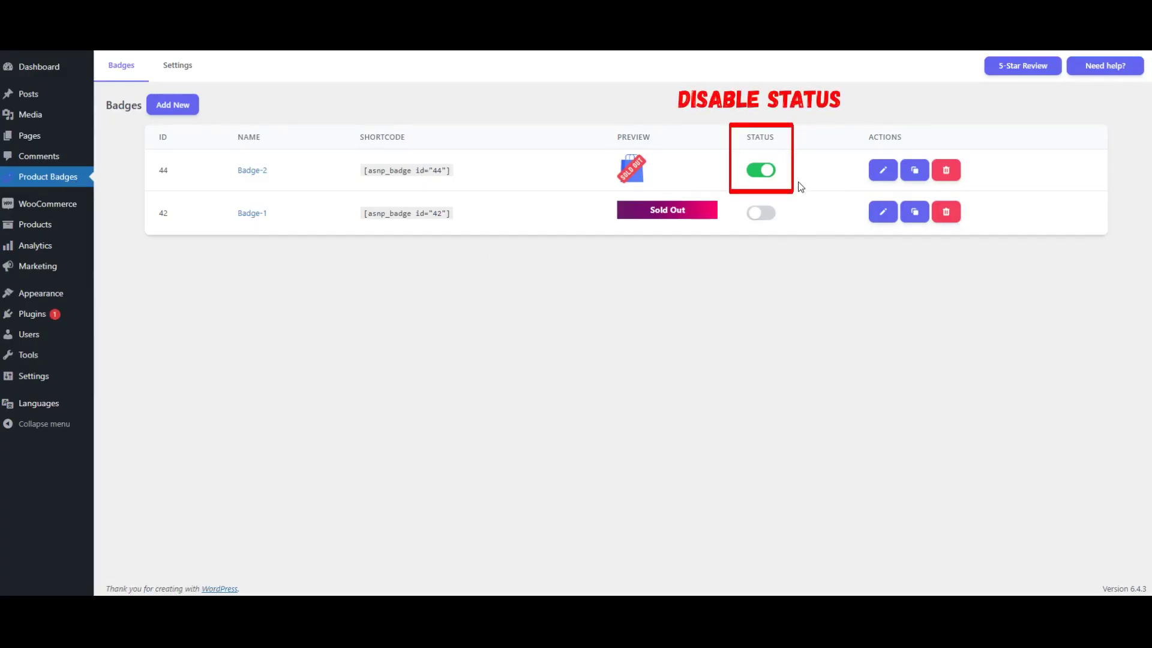
Turn off Badge-2's Status toggle in the Product Badges list
{"action": "left_click", "coordinate": [763, 172]}
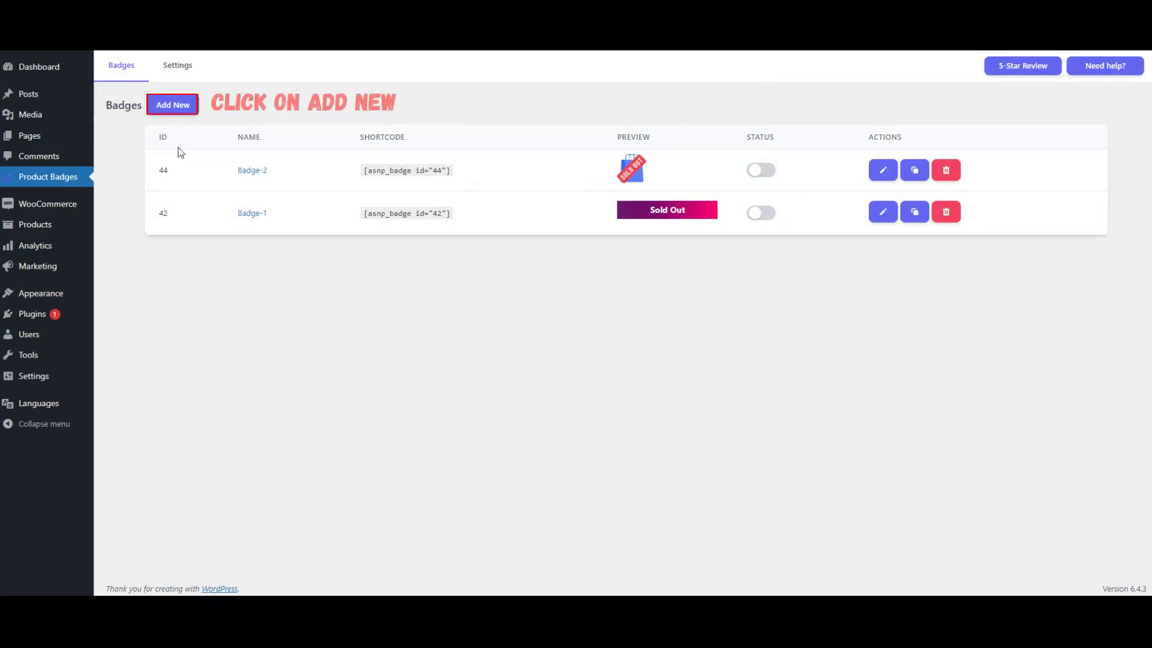
Add a new badge and name it Badge-3
{"action": "left_click", "coordinate": [173, 105]}
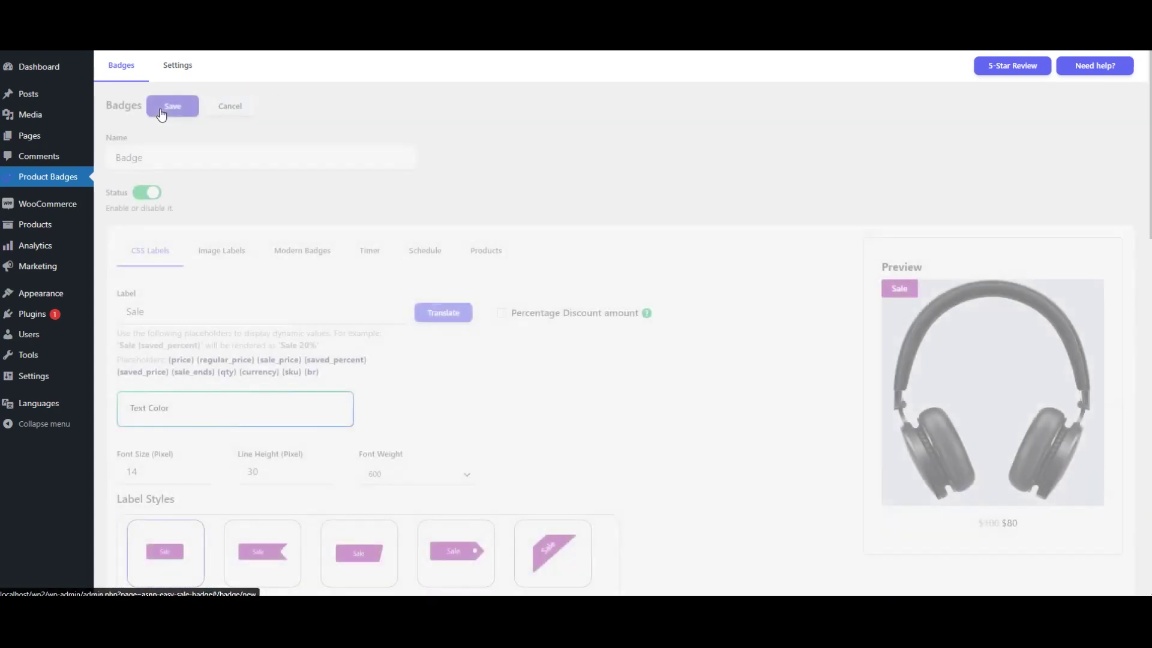
{"action": "left_click", "coordinate": [192, 154]}
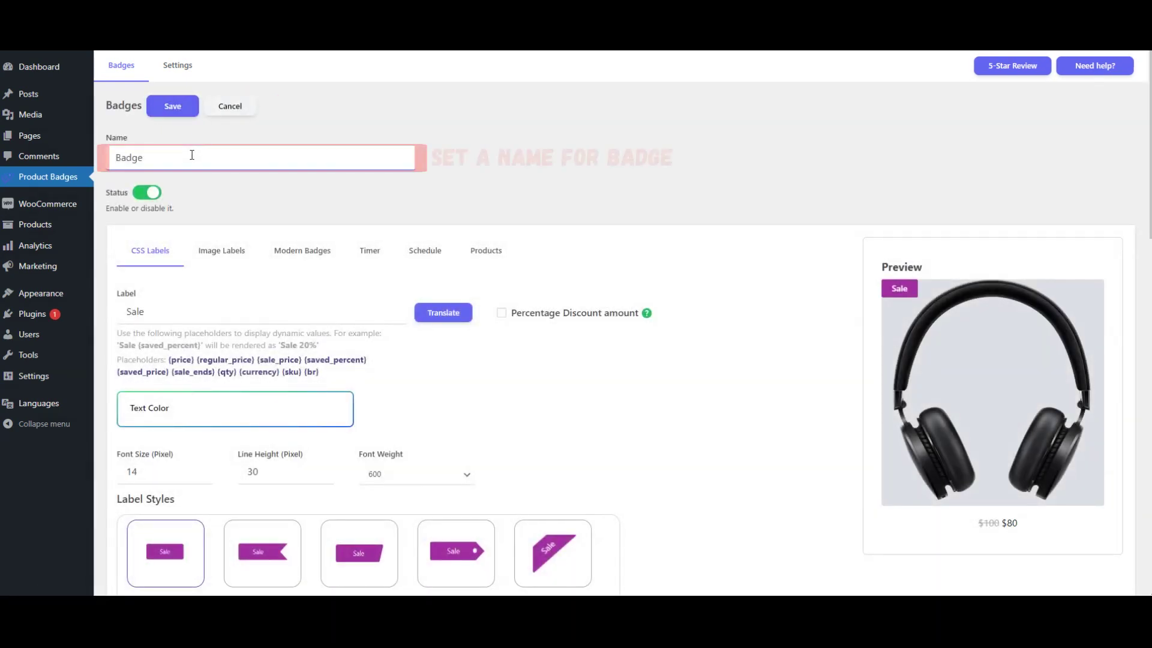
{"action": "type", "text": "-"}
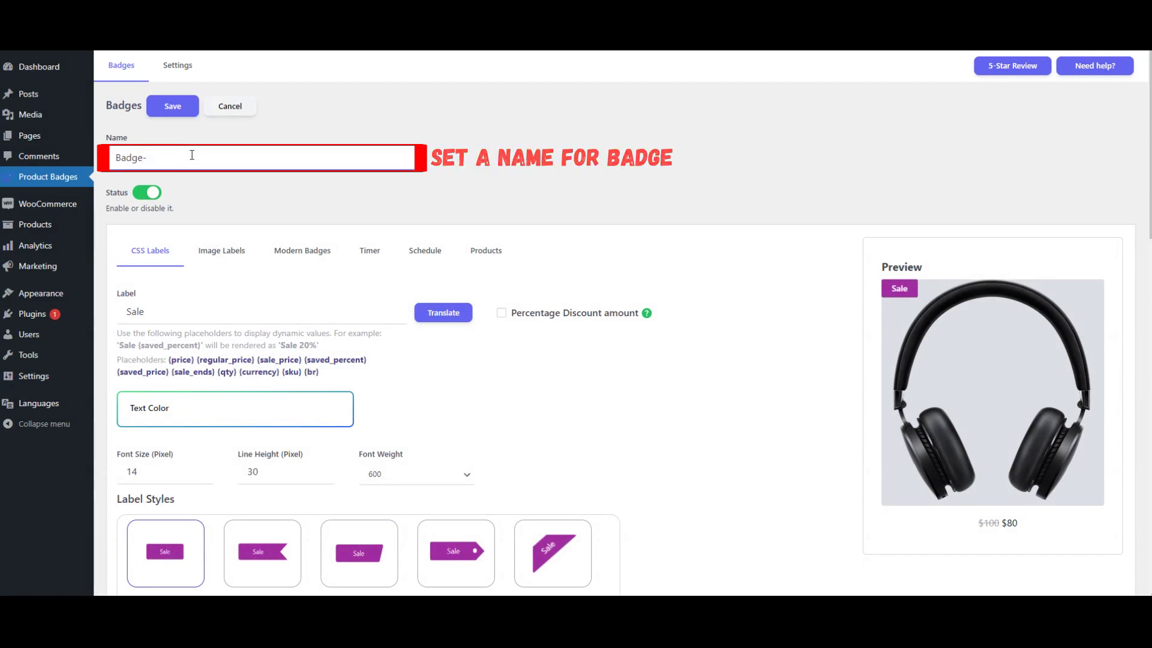
{"action": "type", "text": "3"}
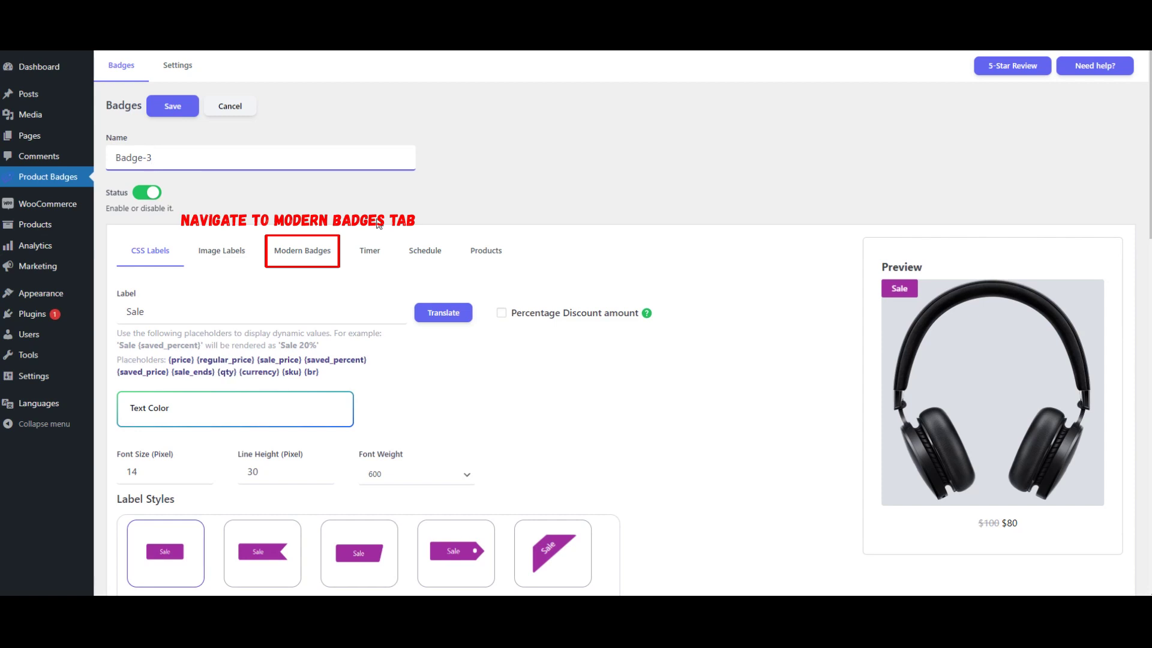
Apply the red corner-ribbon SALE badge from the Modern Badges styles
{"action": "left_click", "coordinate": [304, 255]}
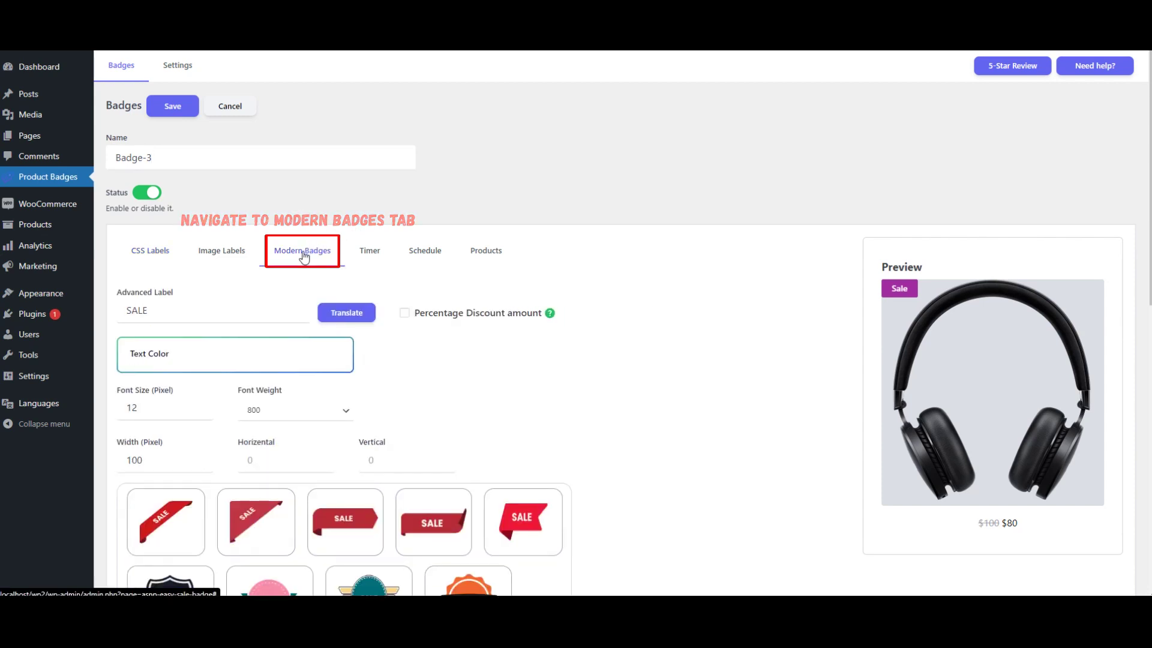
{"action": "scroll", "coordinate": [698, 275], "scroll_direction": "down", "scroll_amount": 1}
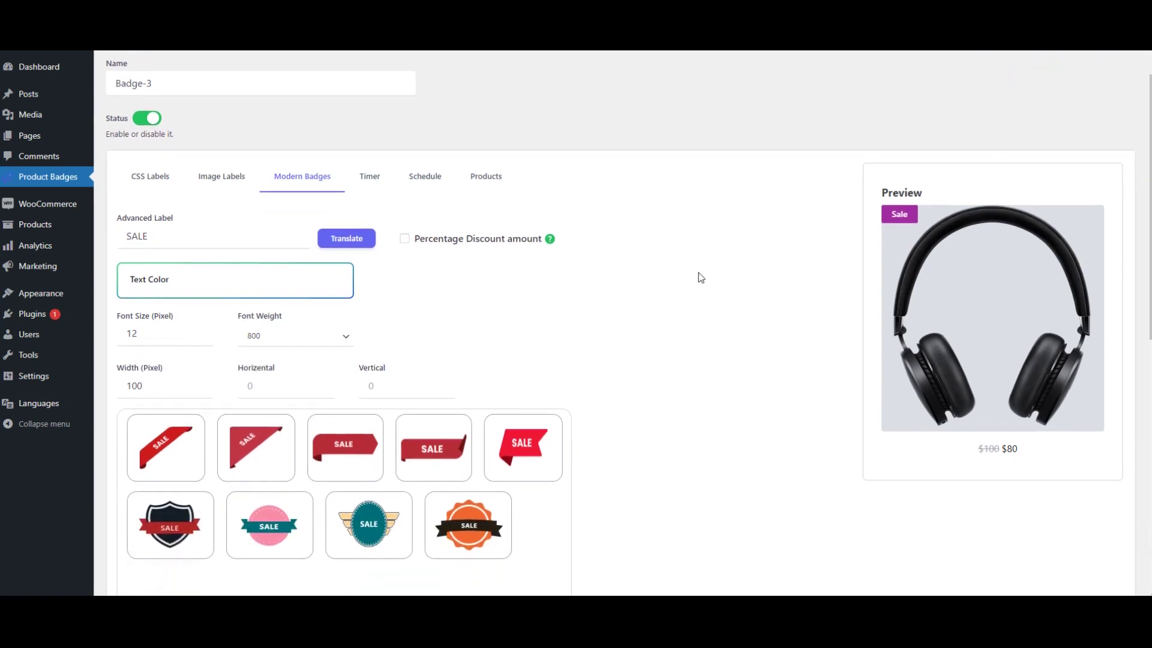
{"action": "scroll", "coordinate": [698, 273], "scroll_direction": "down", "scroll_amount": 2}
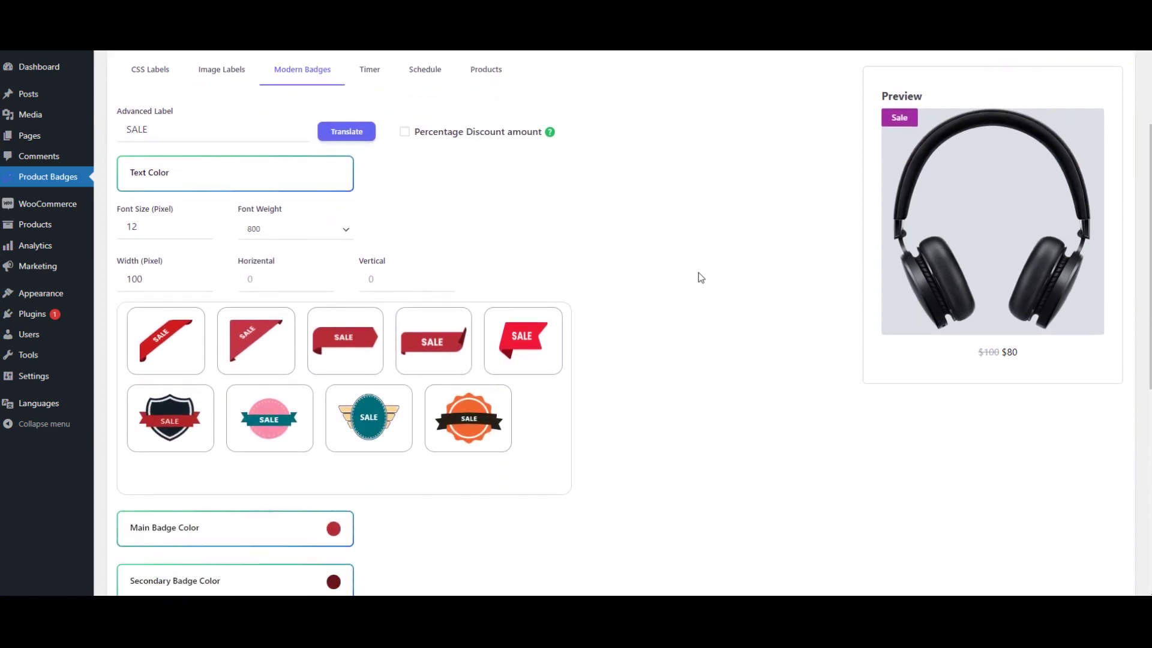
{"action": "left_click", "coordinate": [174, 344]}
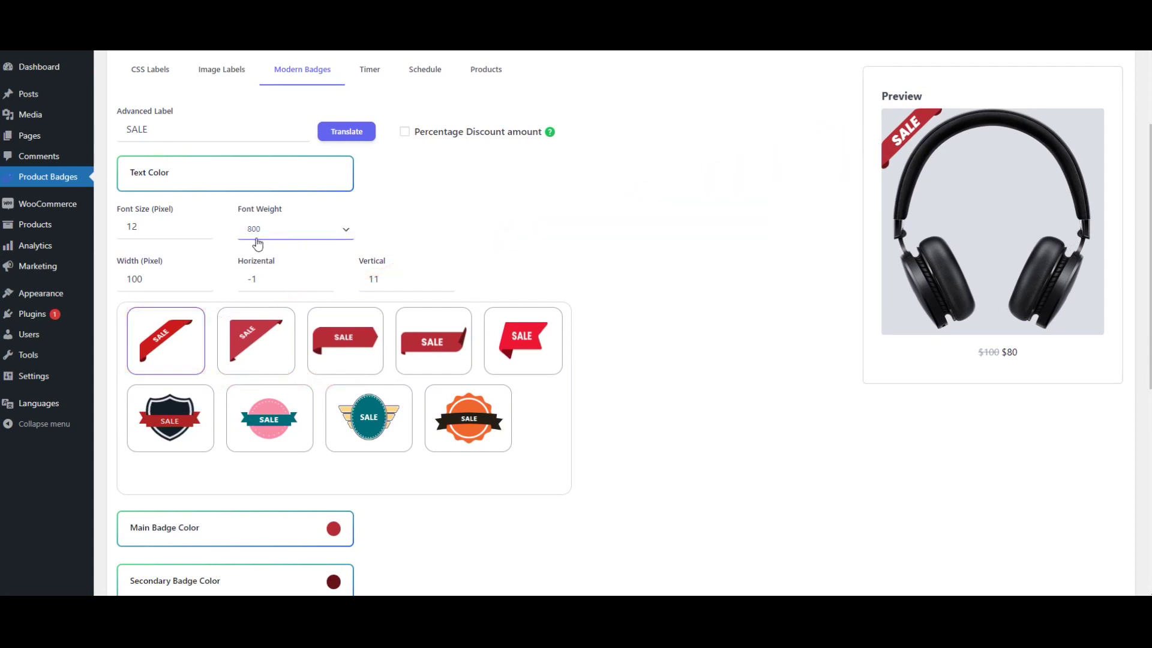
Widen the ribbon to 115 pixels and reduce its font size to 8
{"action": "left_click", "coordinate": [199, 276]}
{"action": "left_click", "coordinate": [200, 275]}
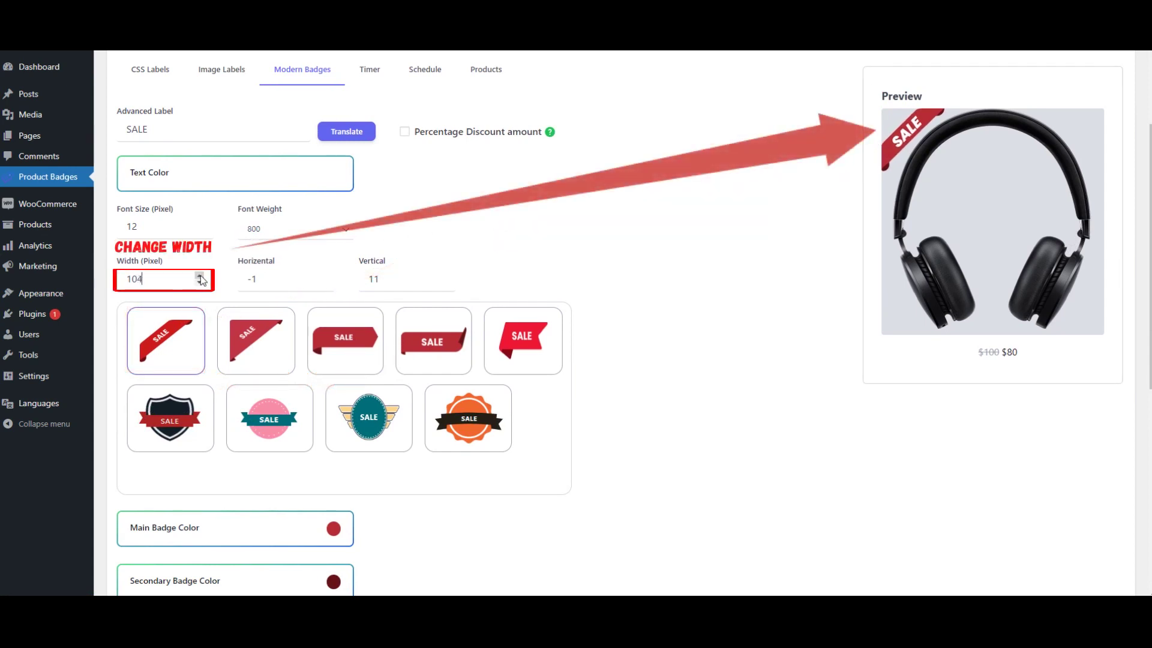
{"action": "left_click", "coordinate": [200, 276]}
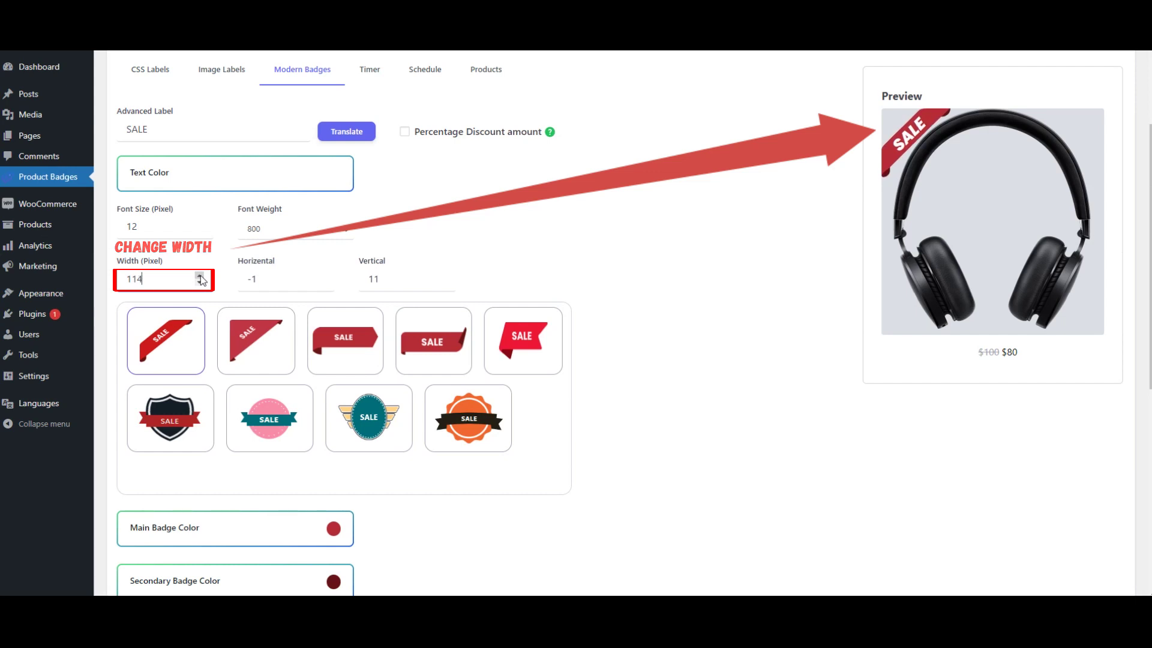
{"action": "left_click", "coordinate": [199, 231]}
{"action": "left_click", "coordinate": [199, 231]}
{"action": "left_click", "coordinate": [199, 231]}
{"action": "left_click", "coordinate": [199, 231]}
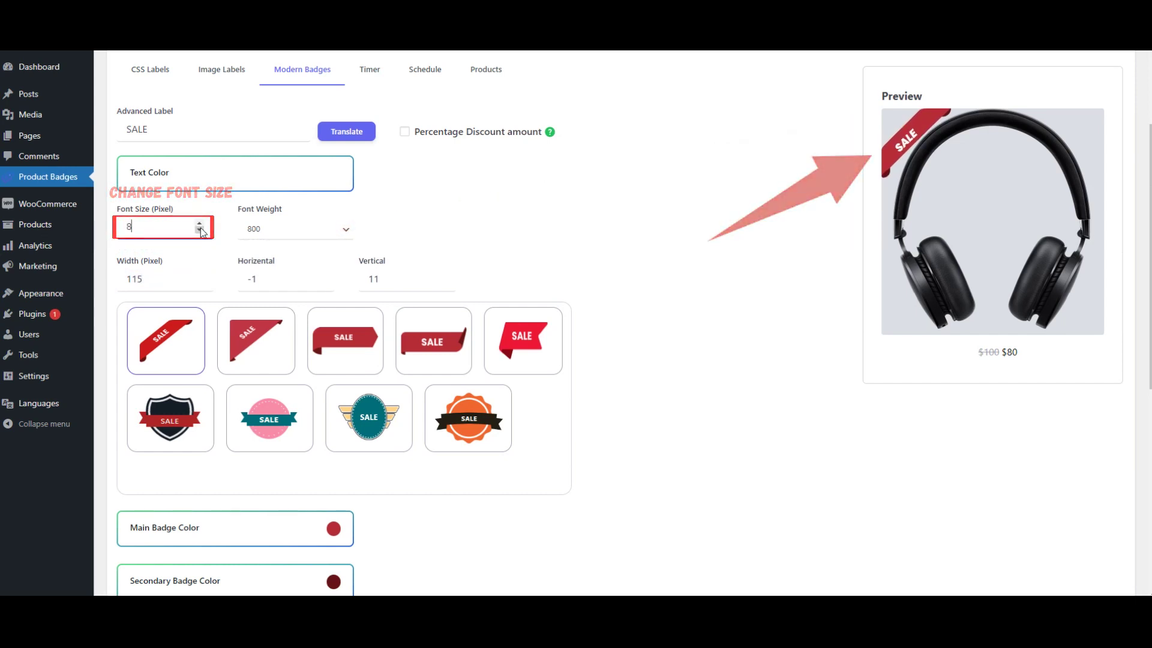
Change the ribbon label to SOLD OUT and offset its text to horizontal -5, vertical 10
{"action": "double_click", "coordinate": [173, 130]}
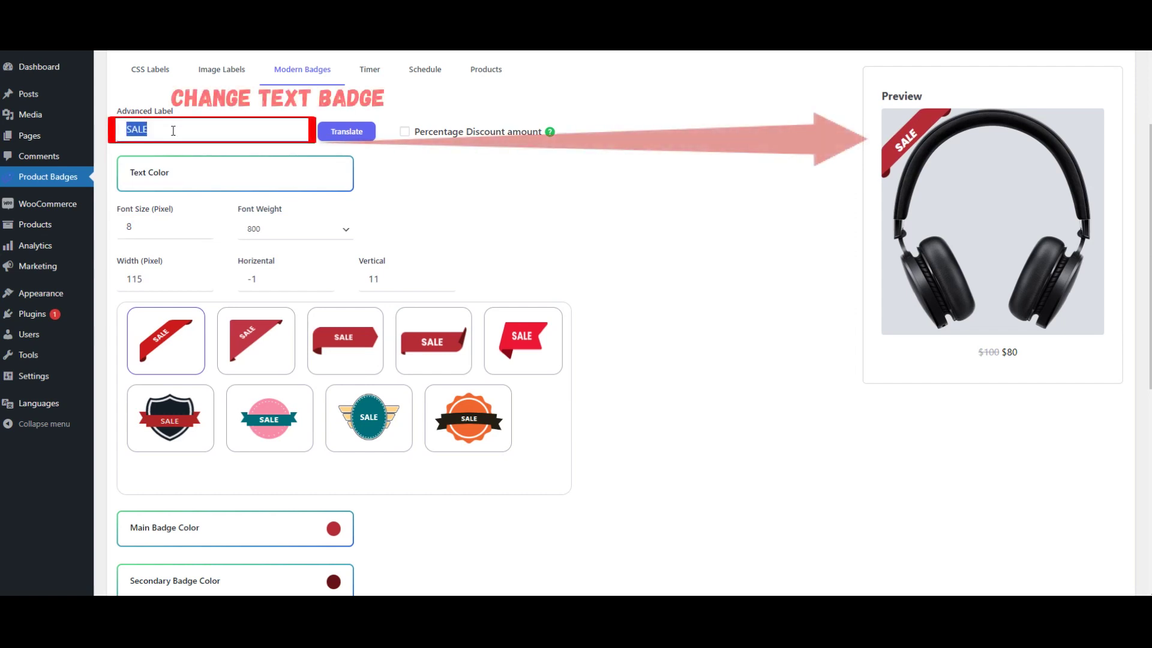
{"action": "type", "text": "SOLD"}
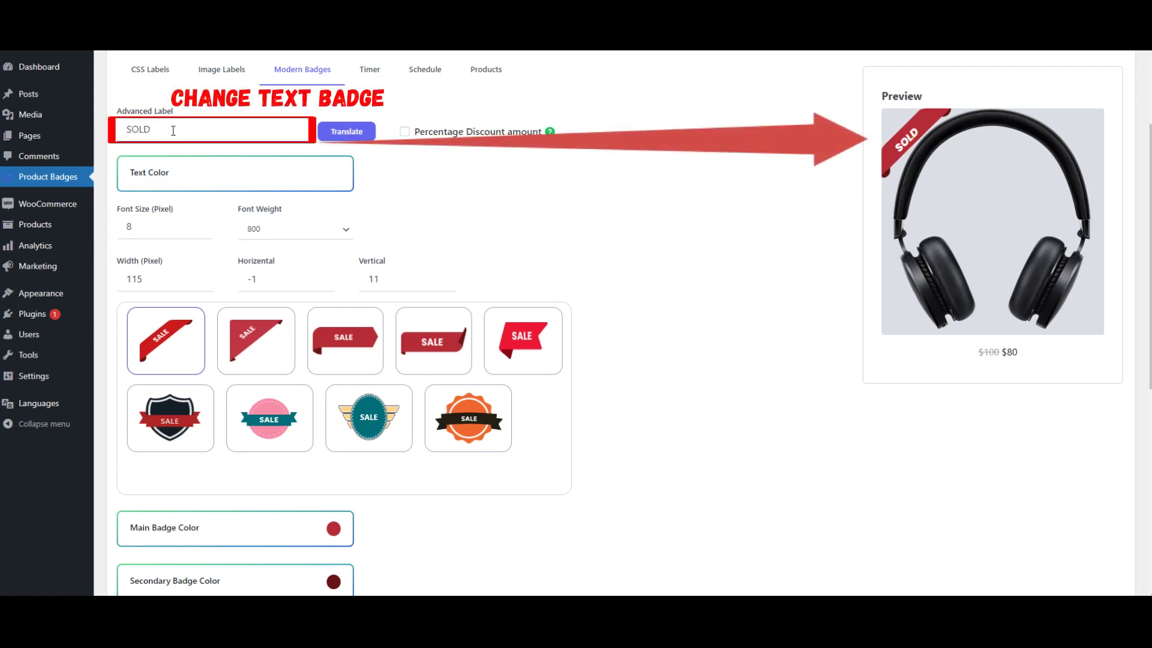
{"action": "type", "text": " OUT"}
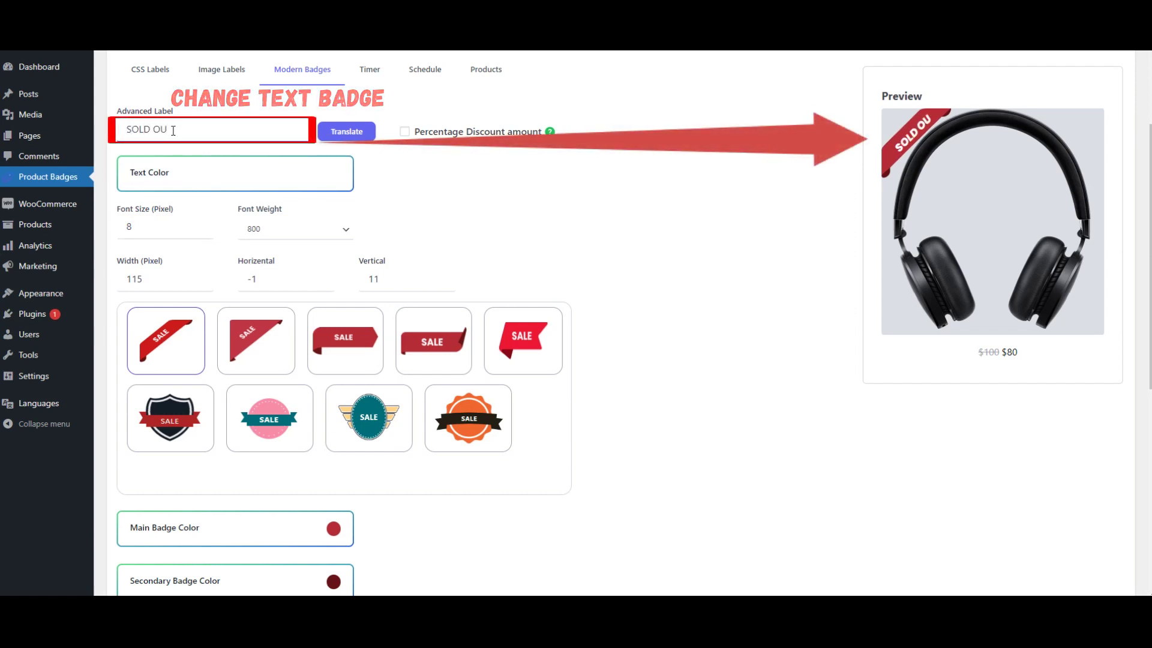
{"action": "left_click", "coordinate": [321, 283]}
{"action": "left_click", "coordinate": [320, 283]}
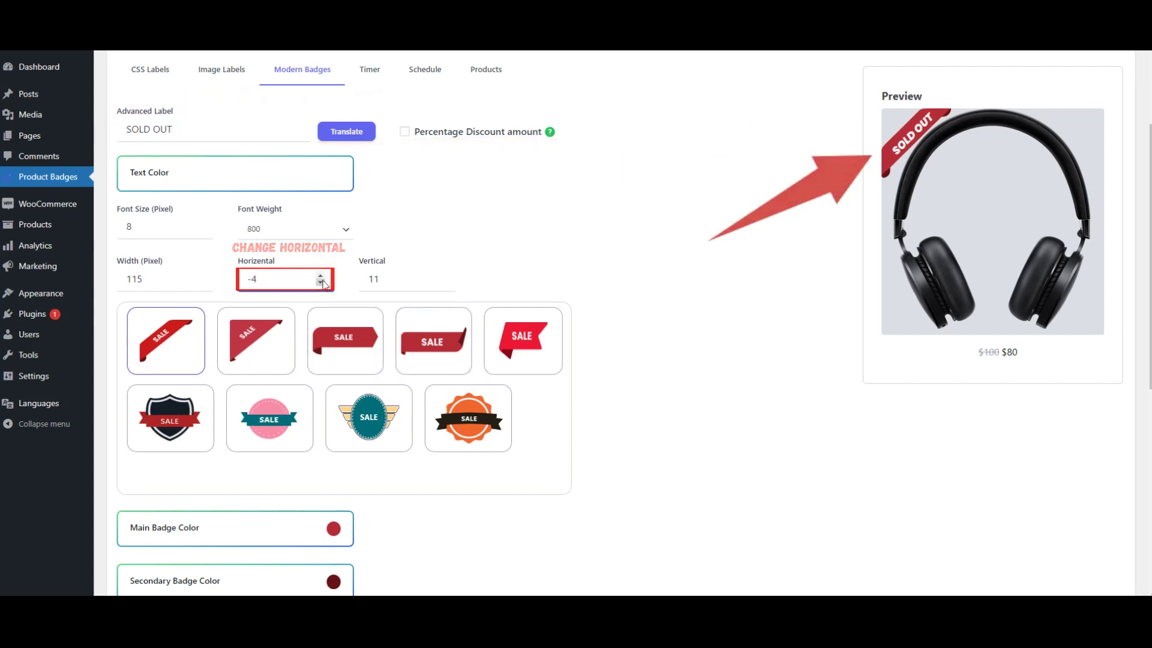
{"action": "left_click", "coordinate": [442, 283]}
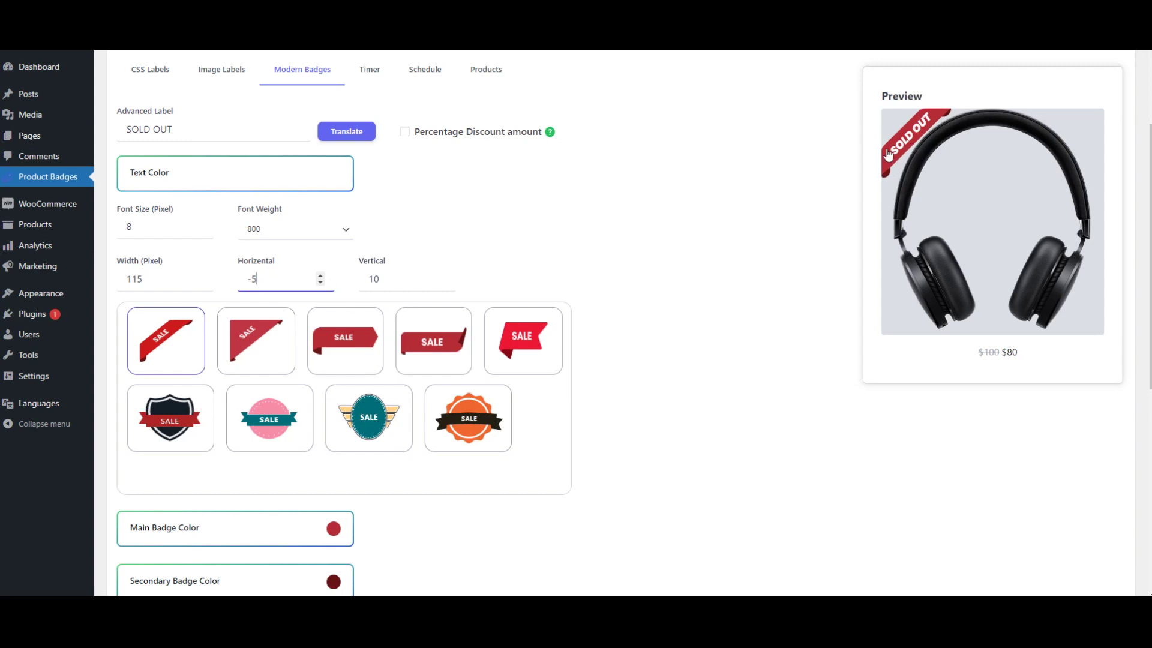
{"action": "scroll", "coordinate": [693, 235], "scroll_direction": "down", "scroll_amount": 3}
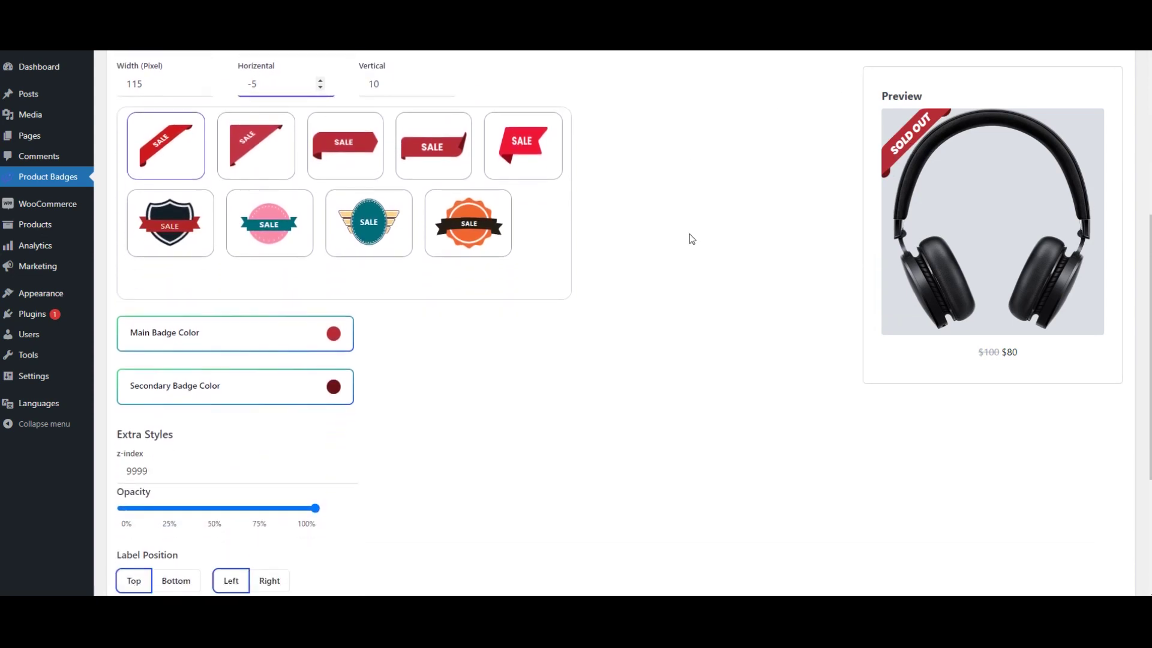
Set the main badge colour to teal and the secondary colour to darker green 0c9d73
{"action": "scroll", "coordinate": [692, 239], "scroll_direction": "down", "scroll_amount": 4}
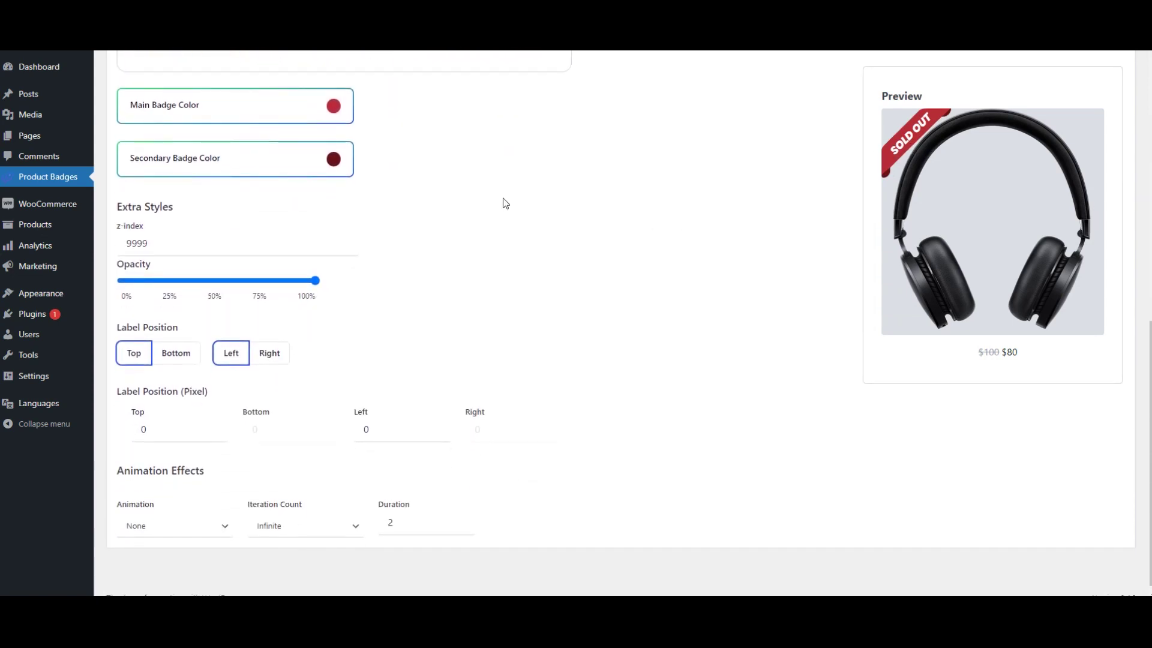
{"action": "left_click", "coordinate": [266, 115]}
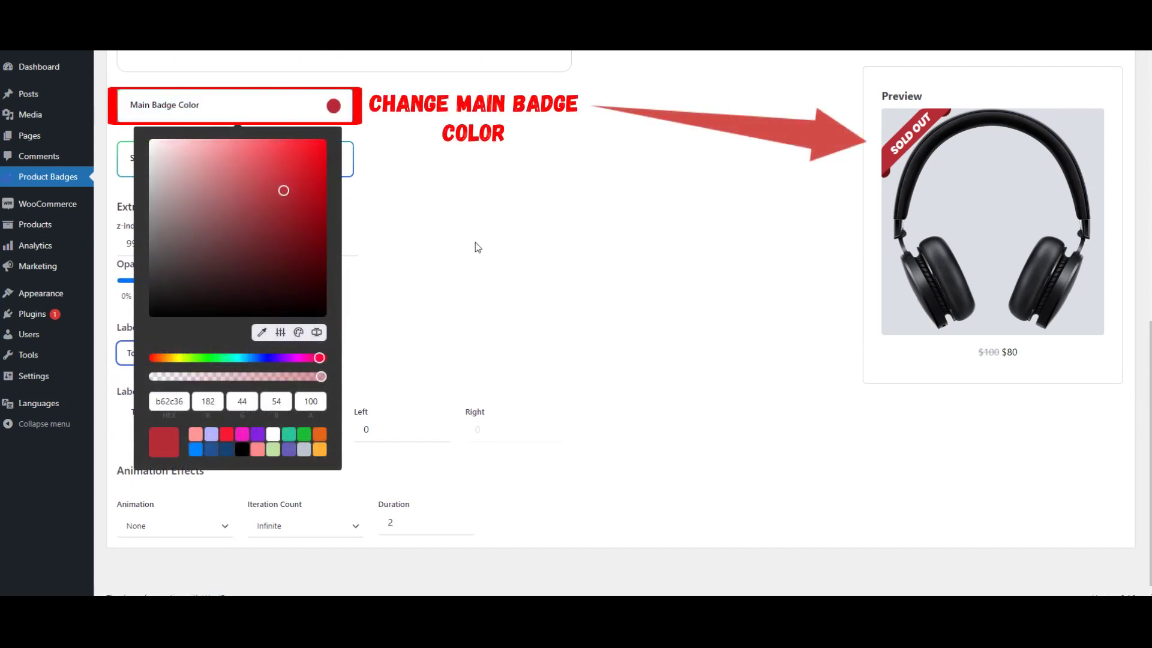
{"action": "left_click", "coordinate": [288, 435]}
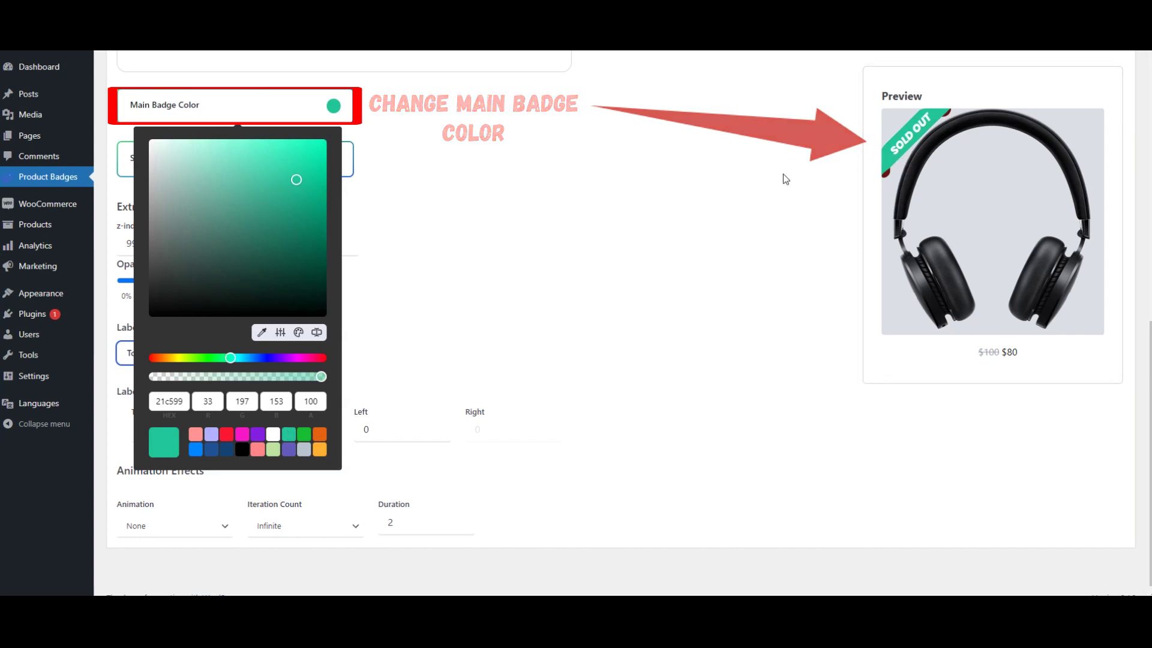
{"action": "left_click", "coordinate": [505, 189]}
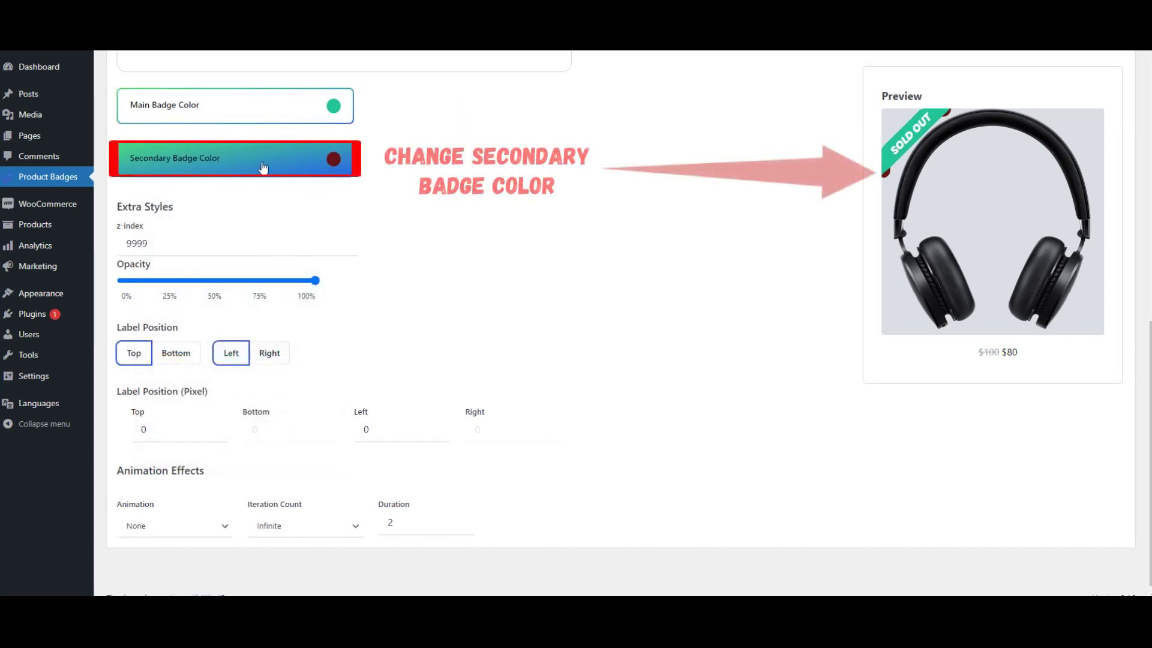
{"action": "left_click", "coordinate": [263, 168]}
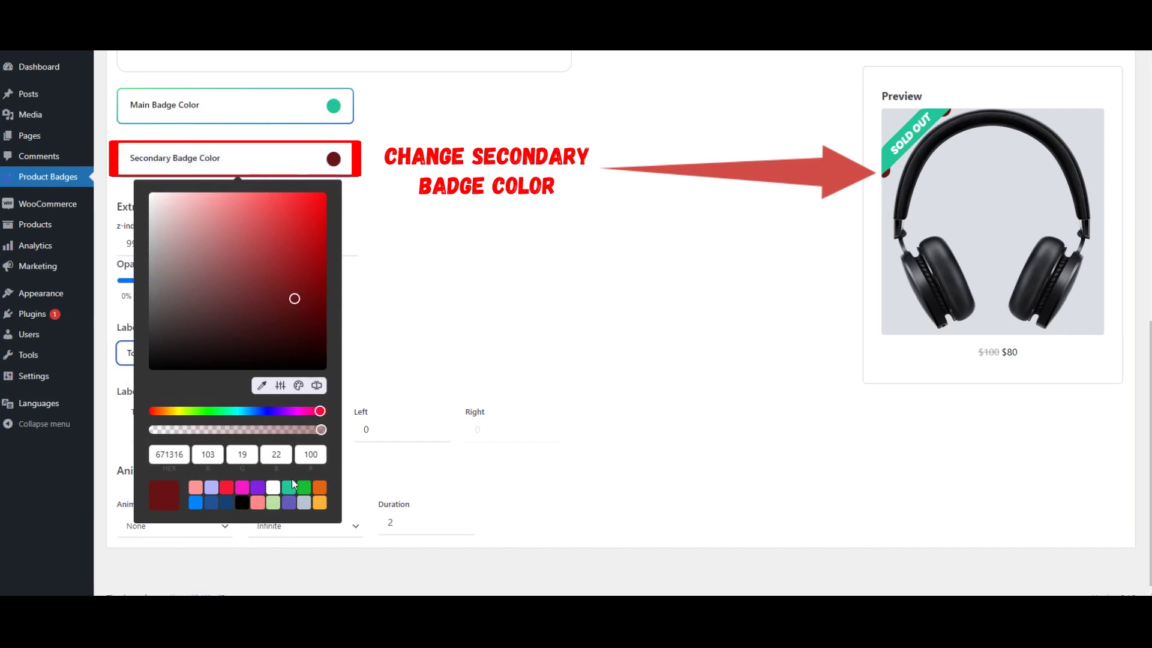
{"action": "left_click", "coordinate": [288, 486]}
{"action": "left_click", "coordinate": [291, 293]}
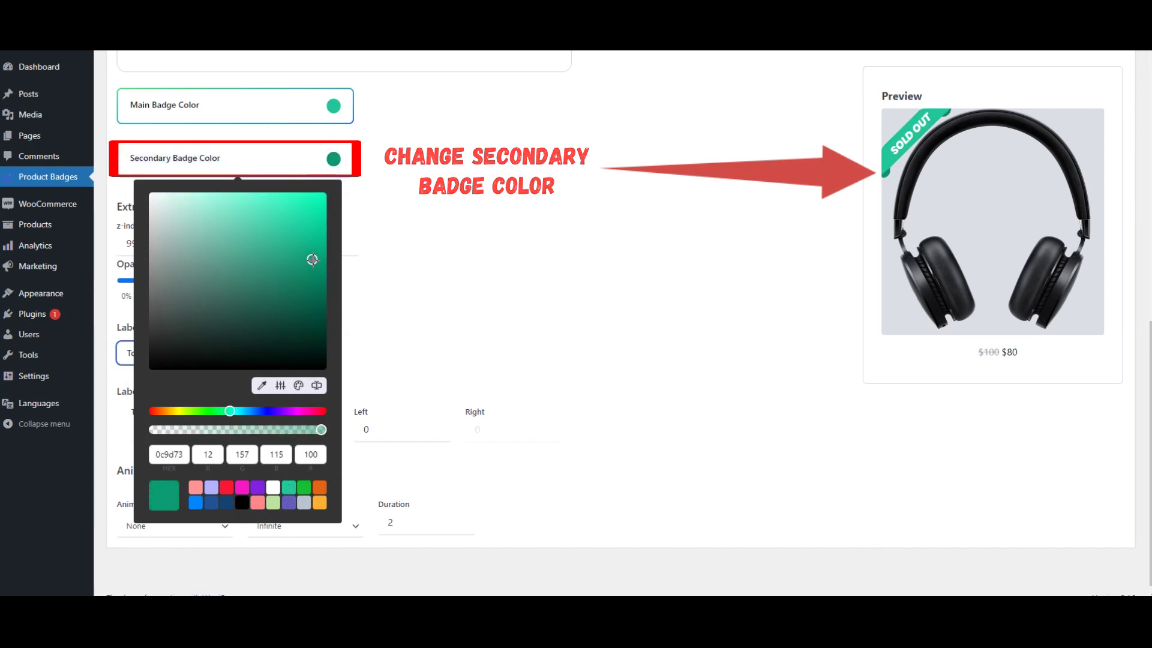
{"action": "left_click", "coordinate": [708, 229]}
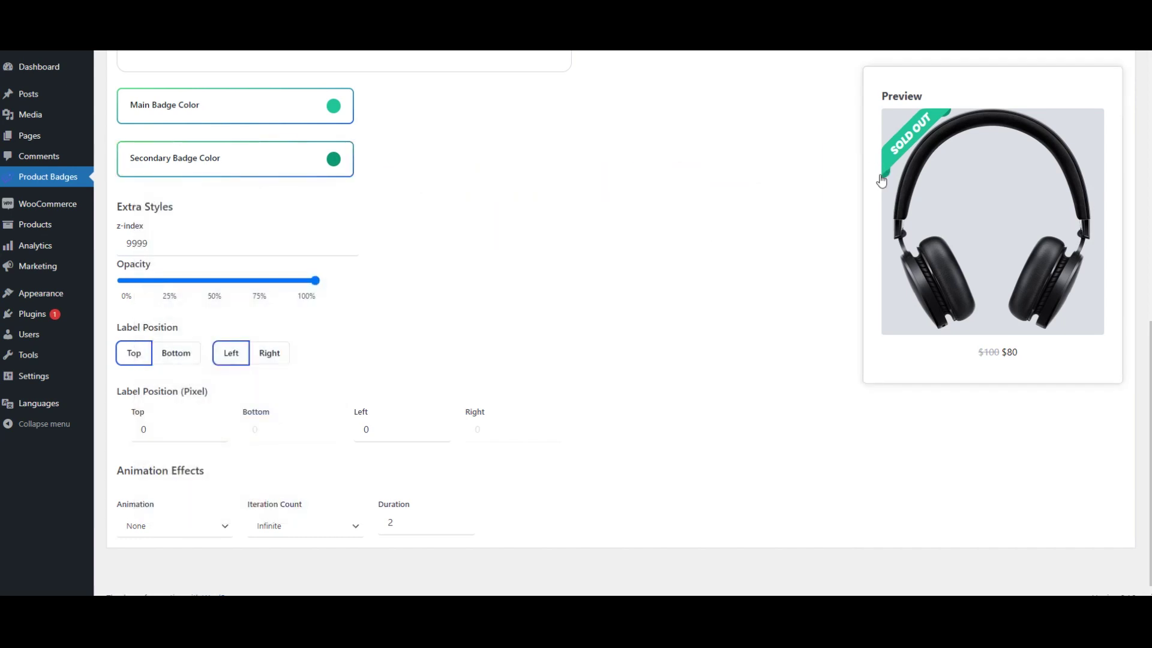
{"action": "scroll", "coordinate": [560, 272], "scroll_direction": "up", "scroll_amount": 10}
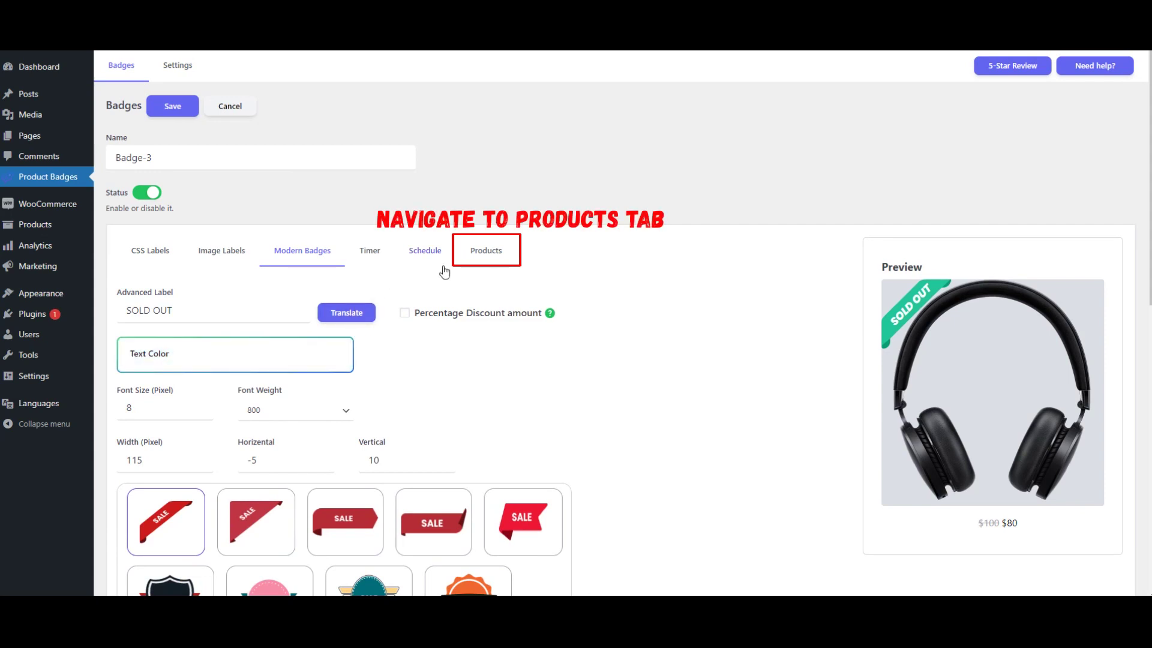
Set Badge-3's product condition to Stock status: Out of stock and save the badge
{"action": "left_click", "coordinate": [495, 260]}
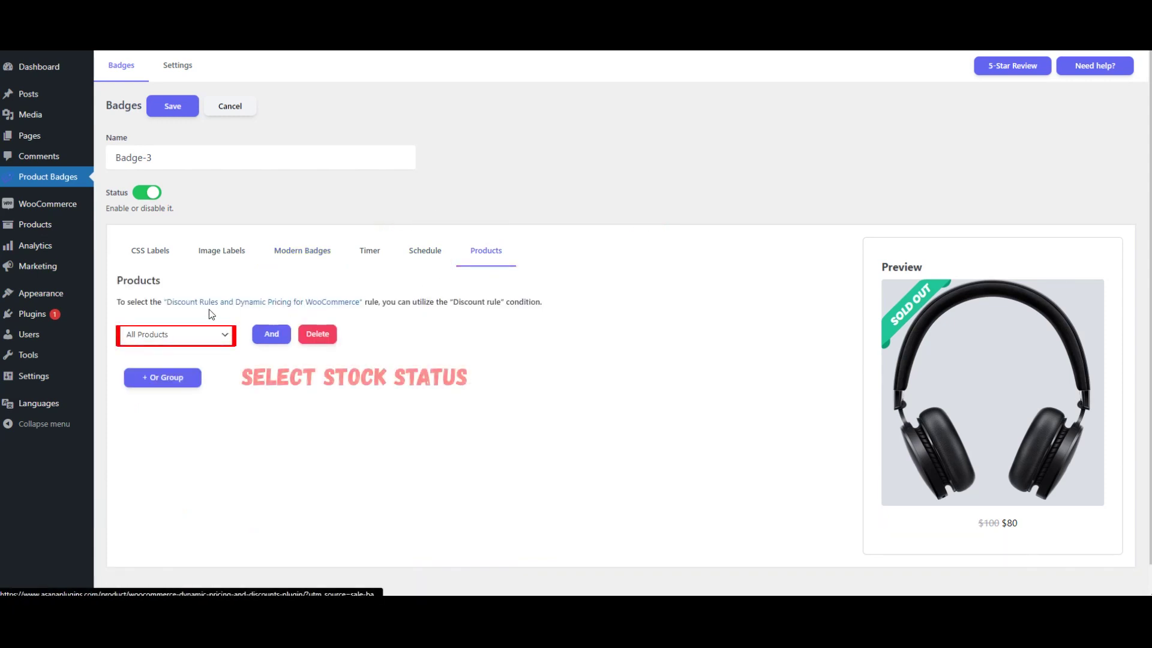
{"action": "left_click", "coordinate": [179, 343]}
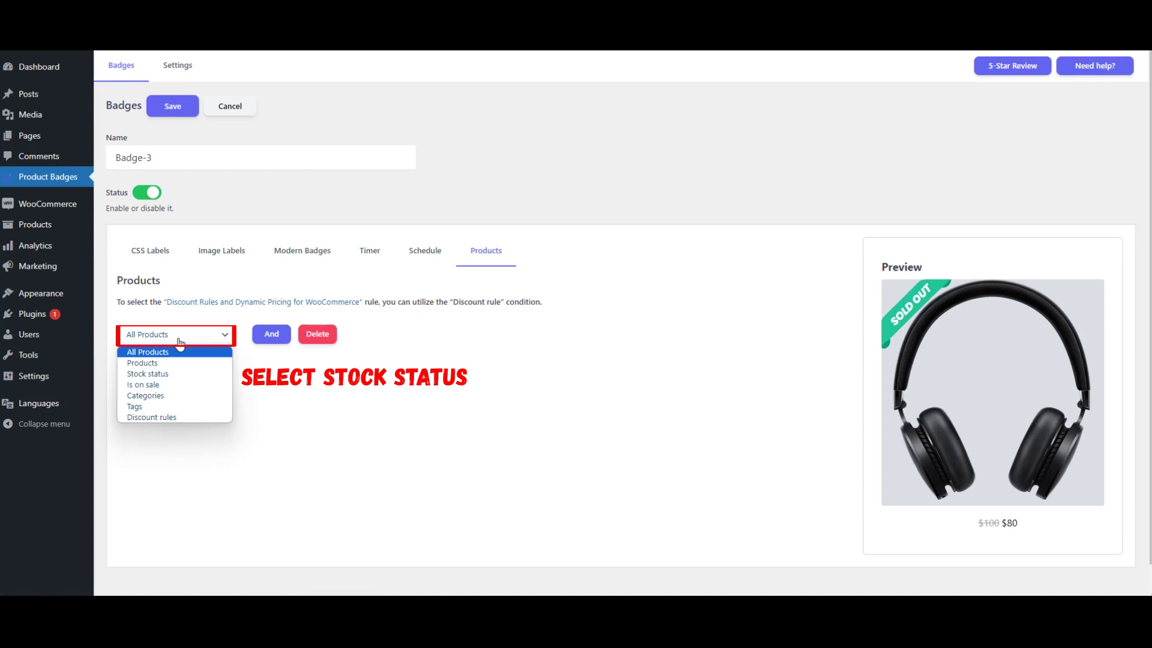
{"action": "left_click", "coordinate": [128, 374]}
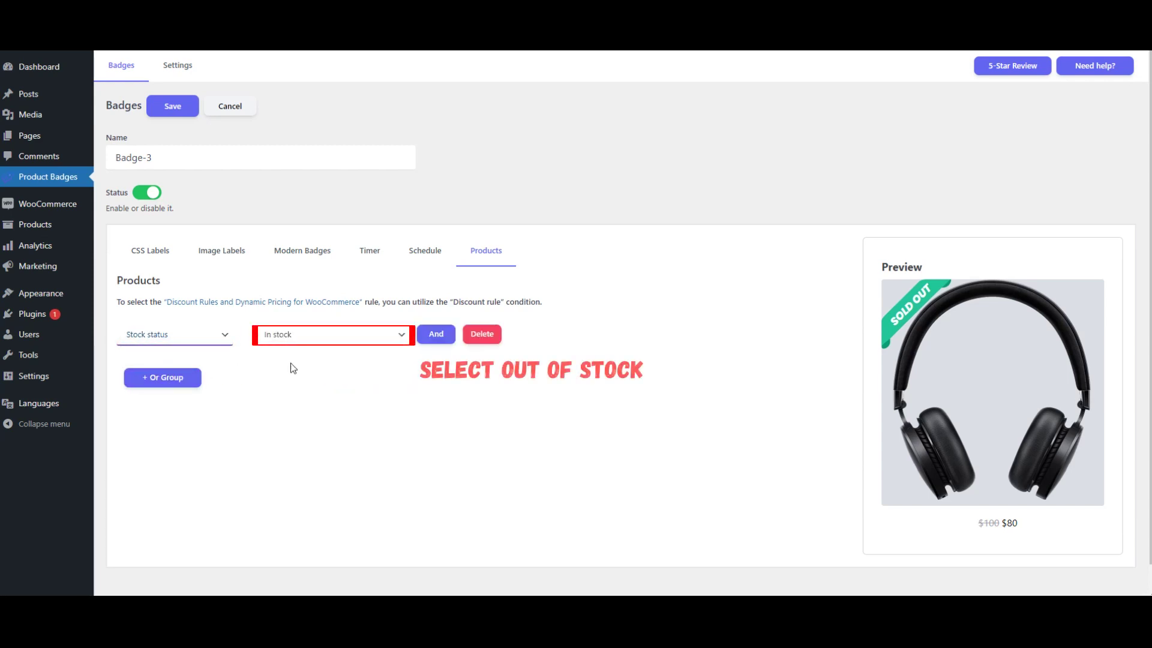
{"action": "left_click", "coordinate": [314, 340]}
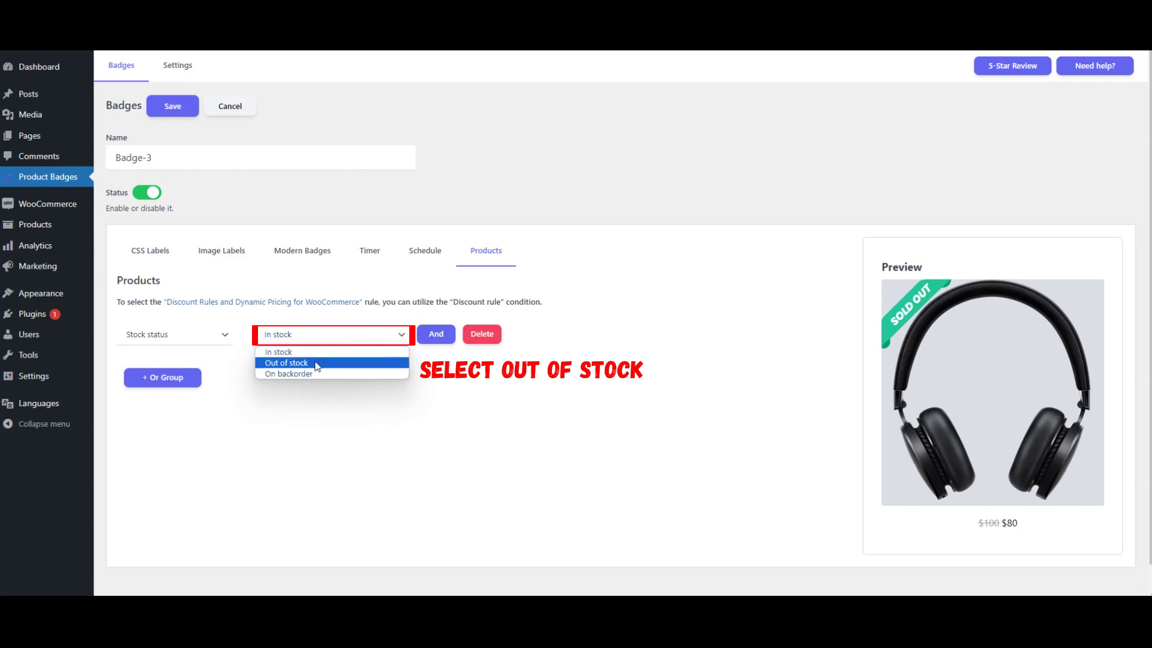
{"action": "left_click", "coordinate": [317, 363]}
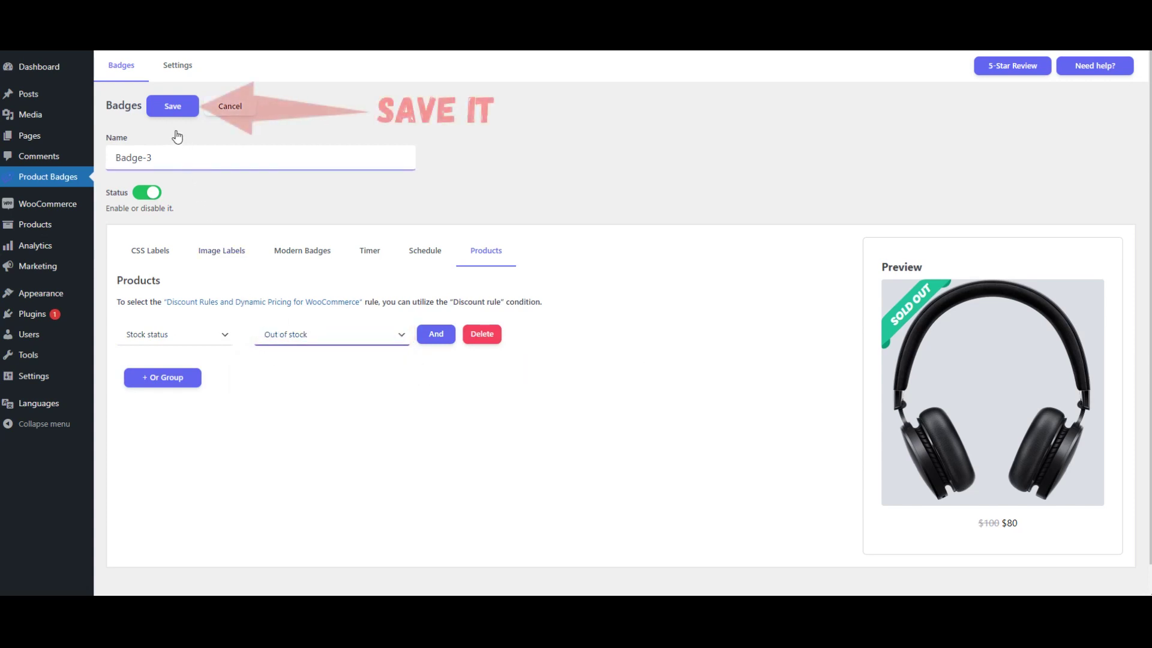
{"action": "left_click", "coordinate": [172, 108]}
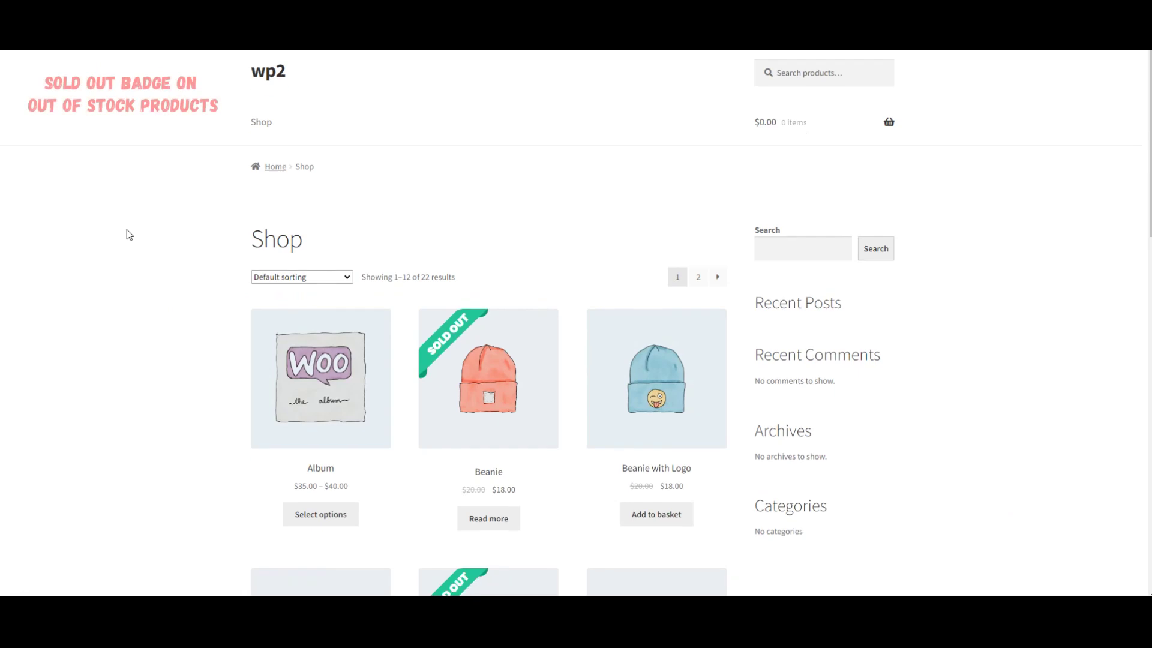
Scroll the shop to check the green SOLD OUT ribbon on Beanie and Cap
{"action": "scroll", "coordinate": [128, 225], "scroll_direction": "down", "scroll_amount": 2}
{"action": "scroll", "coordinate": [134, 213], "scroll_direction": "down", "scroll_amount": 3}
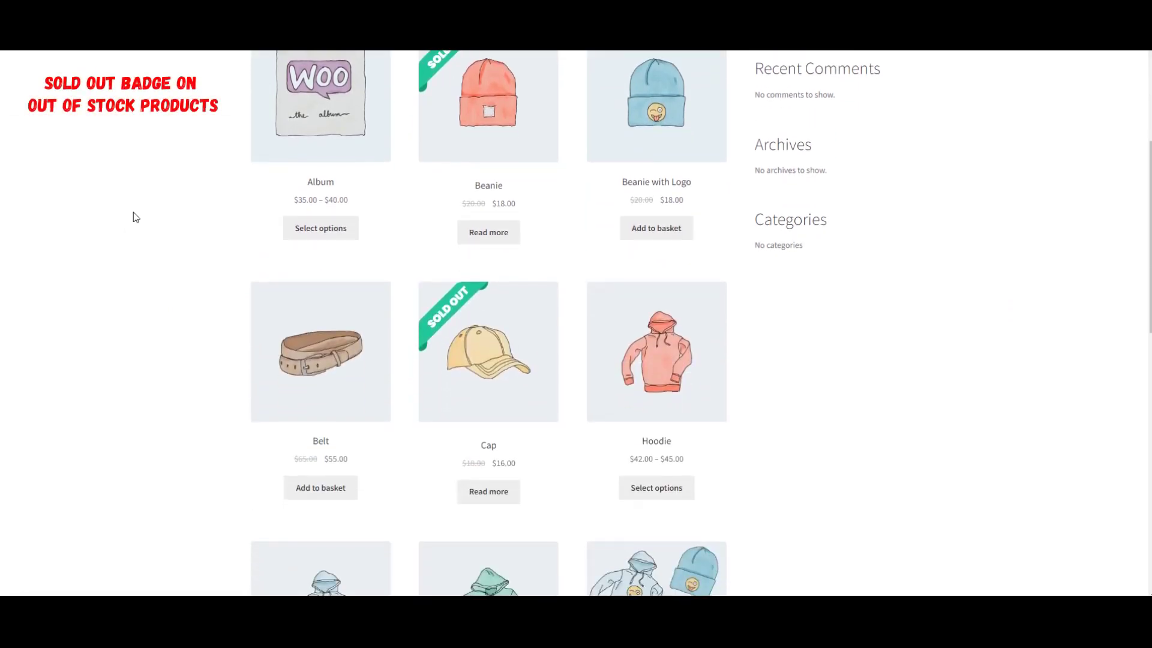